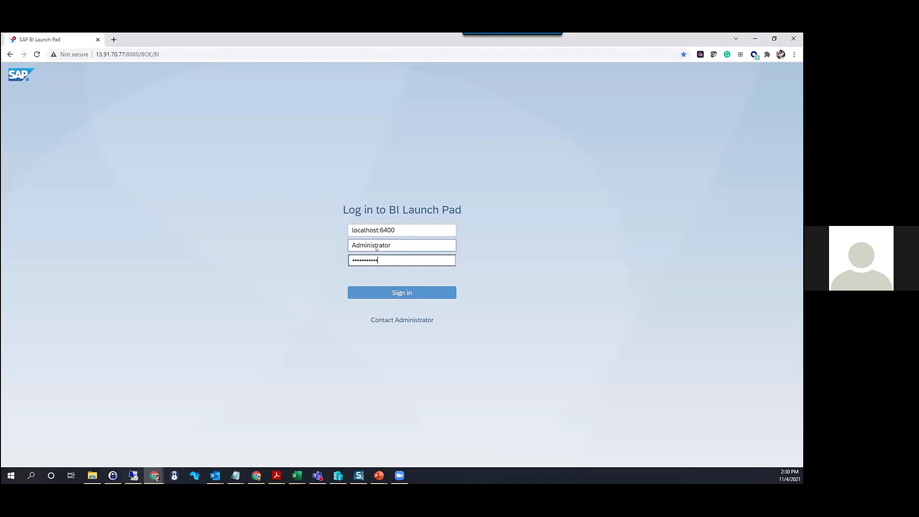
Step: Sign in to BI Launch Pad and review the home page's favorites, recent documents, recently run items and applications
key("Return")
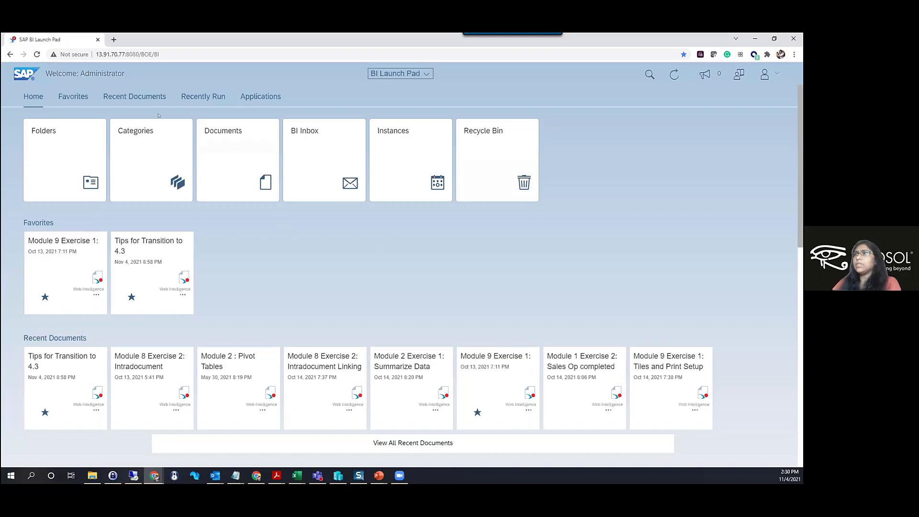
scroll(458, 231, "down", 10)
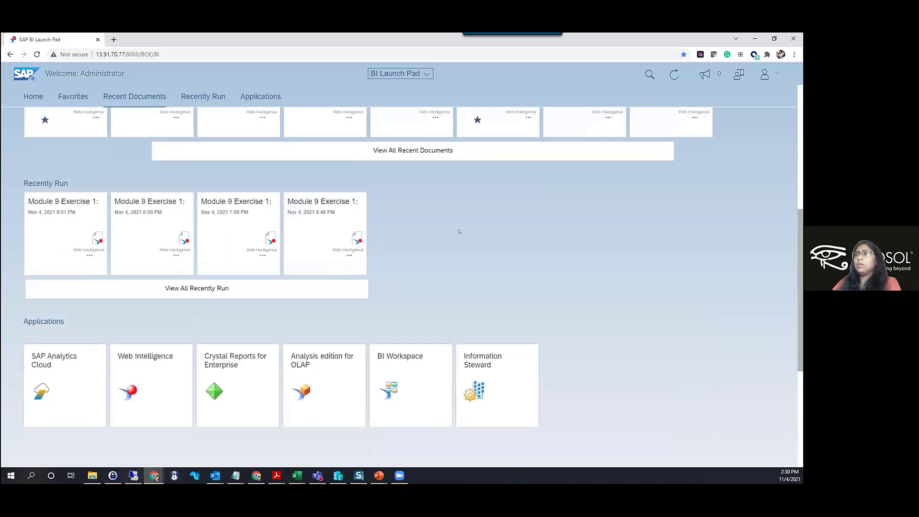
scroll(459, 232, "up", 10)
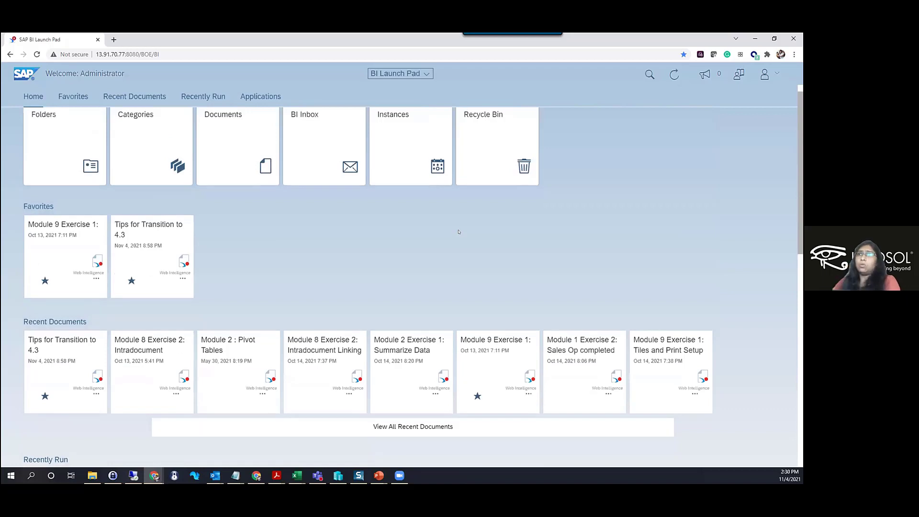
scroll(387, 281, "up", 1)
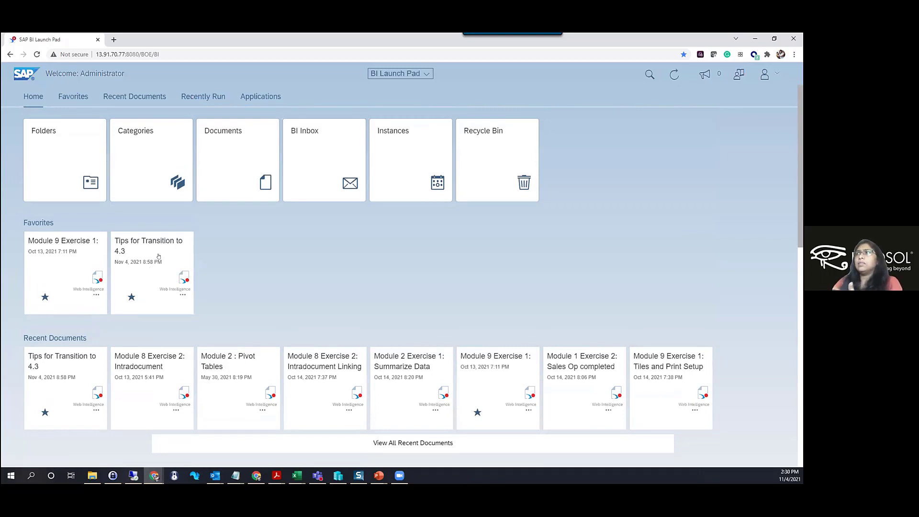
Step: Create a new Web Intelligence document with the eFashion universe as its data source
left_click(255, 97)
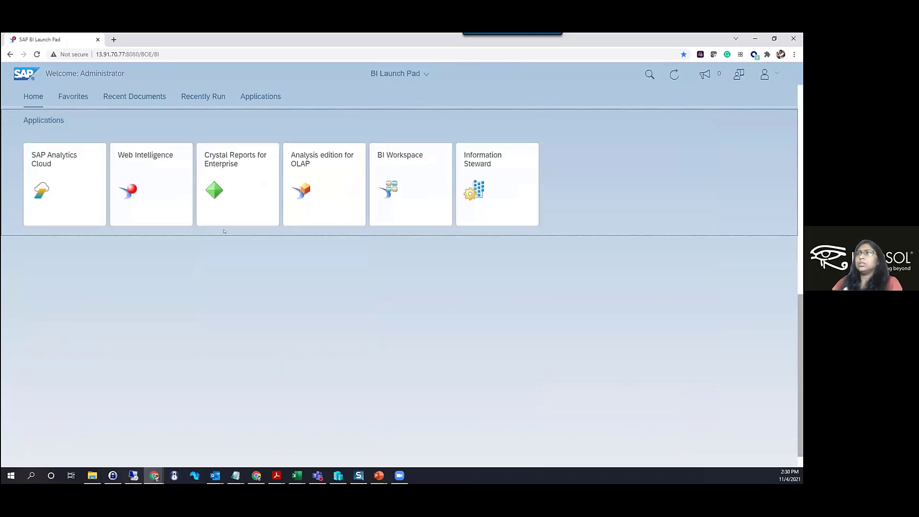
left_click(136, 192)
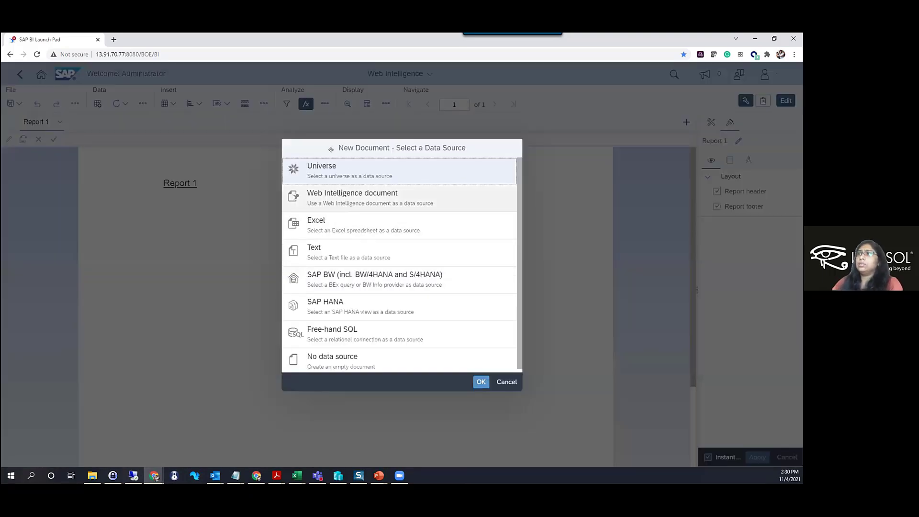
left_click(474, 383)
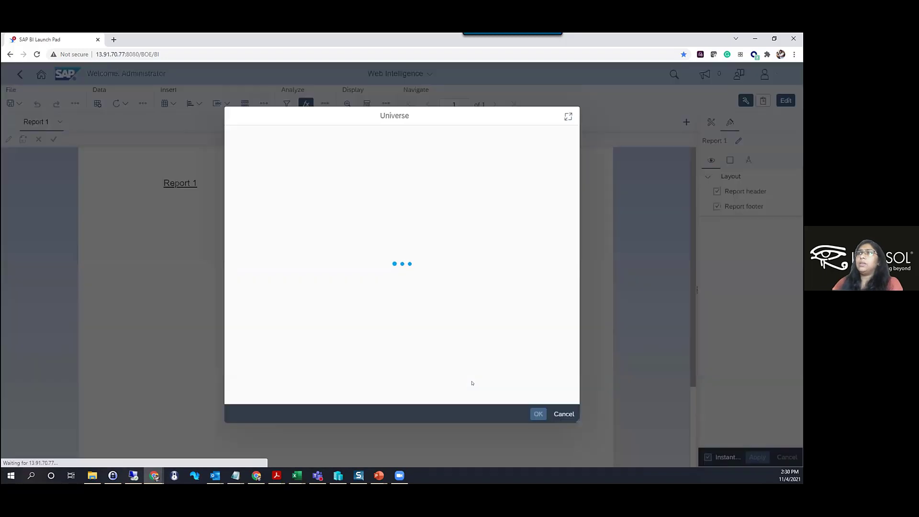
double_click(248, 210)
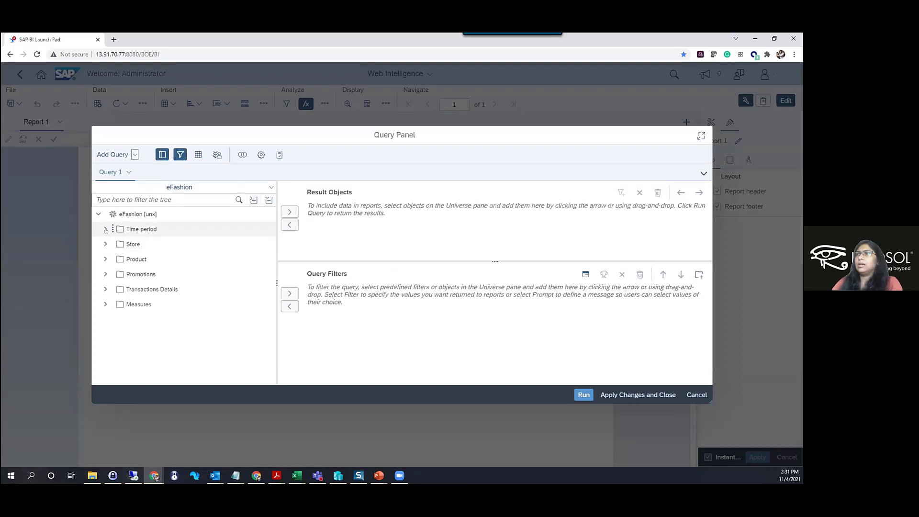
Step: Examine the eFashion universe's Time period, Month and Measures objects, and cancel the query
left_click(106, 230)
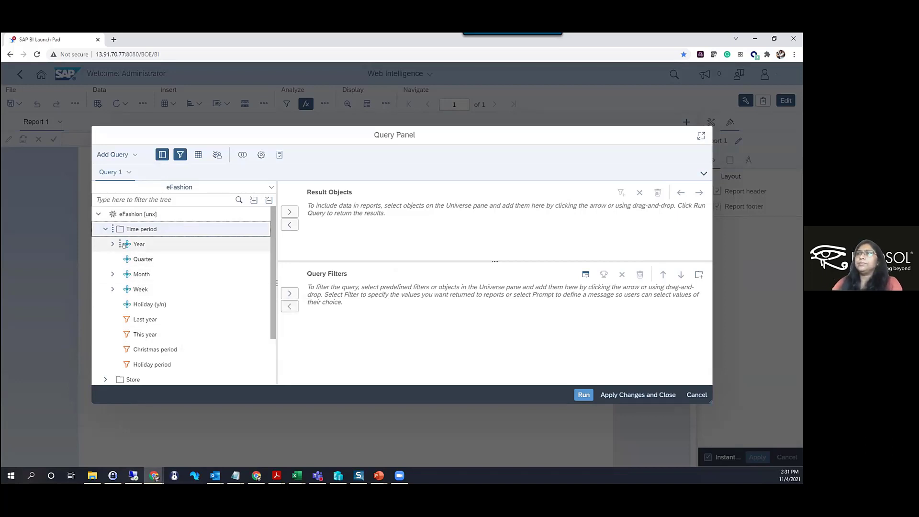
mouse_move(124, 245)
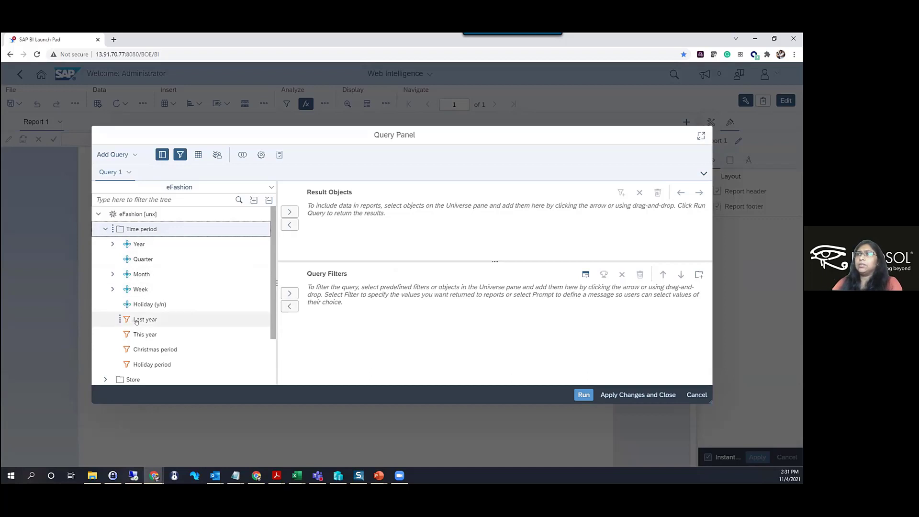
left_click(112, 275)
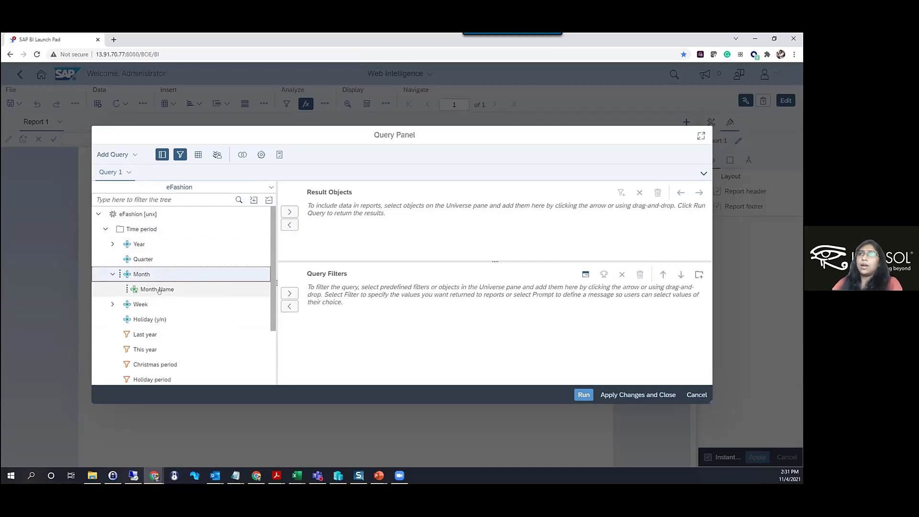
scroll(184, 329, "down", 3)
left_click(100, 378)
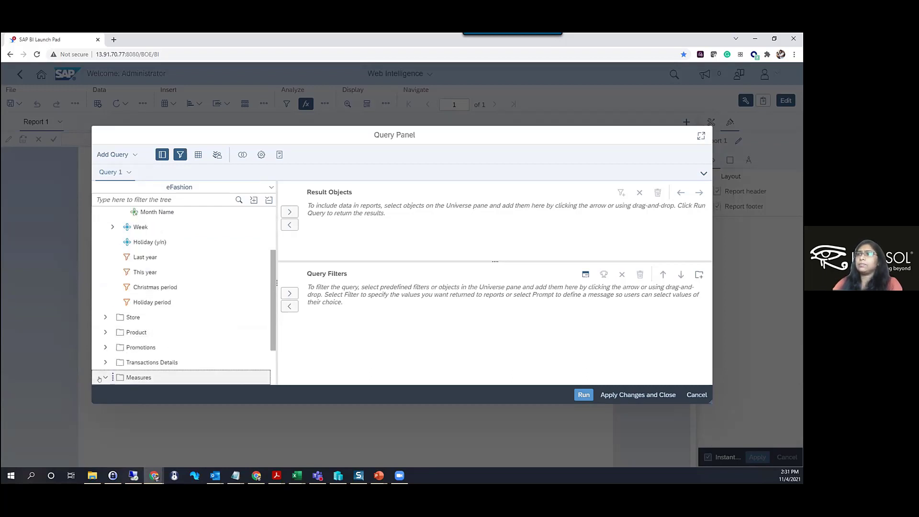
scroll(186, 378, "down", 2)
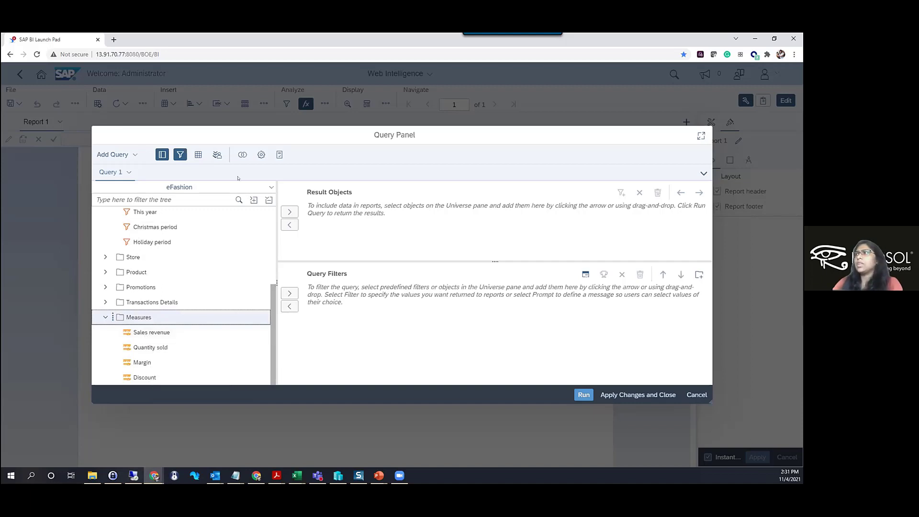
left_click(695, 395)
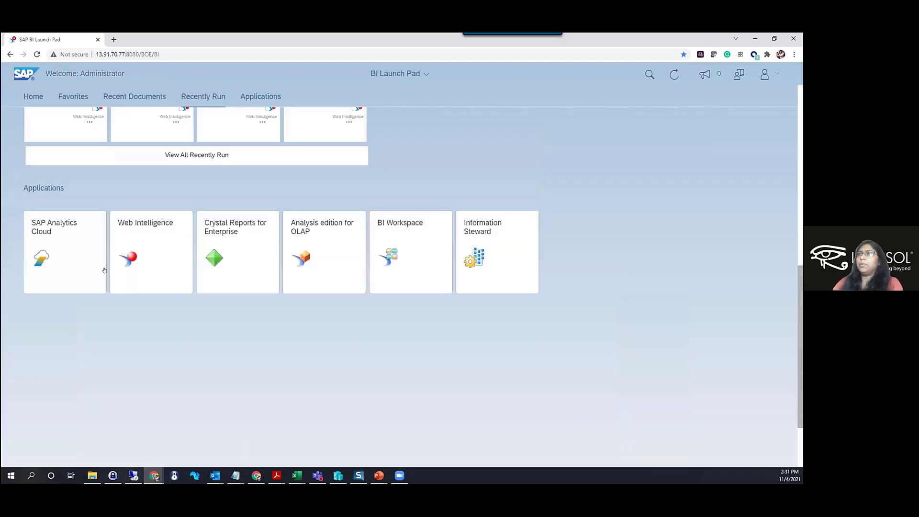
Step: Open the favorite document Tips for Transition to 4.3 for viewing and switch it to editing mode
scroll(104, 270, "up", 5)
scroll(84, 317, "up", 4)
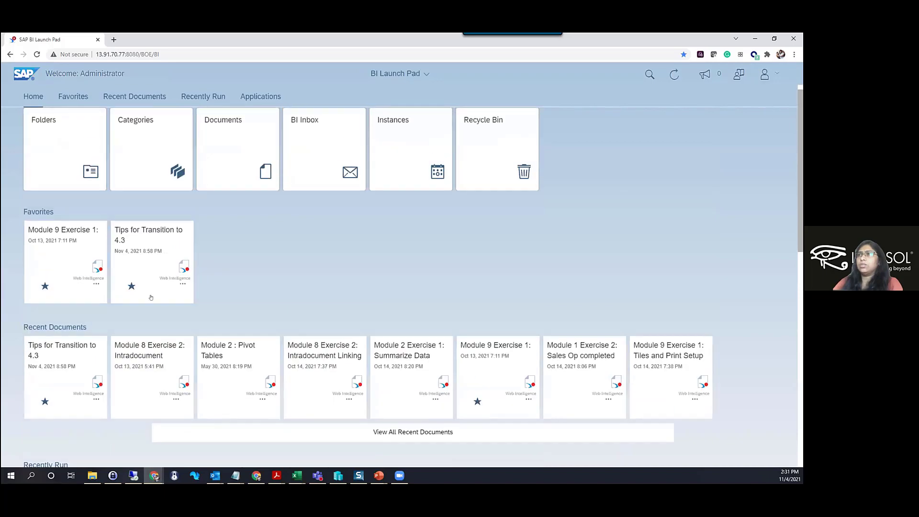
left_click(177, 284)
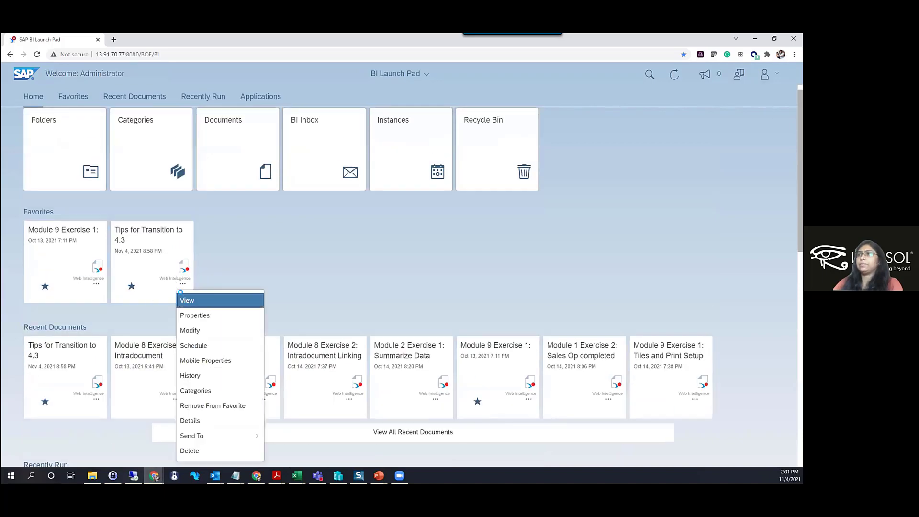
left_click(185, 299)
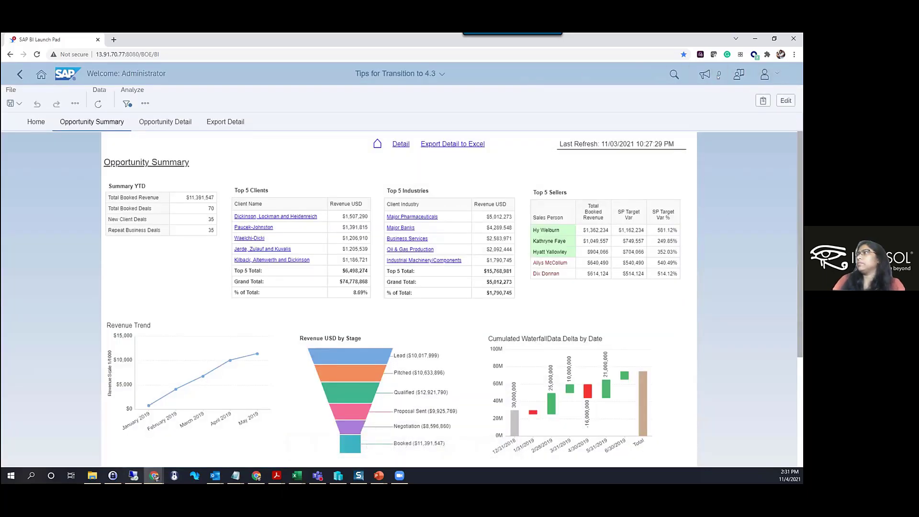
left_click(785, 101)
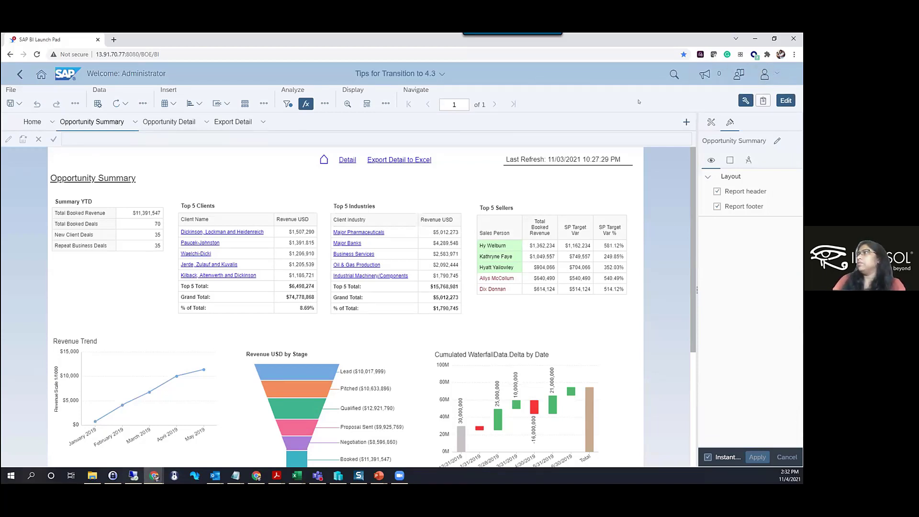
Step: Show the document's objects and variables, examine the Opportunity Summary's filters, input controls and layout settings, and switch to the presentation slides
left_click(763, 101)
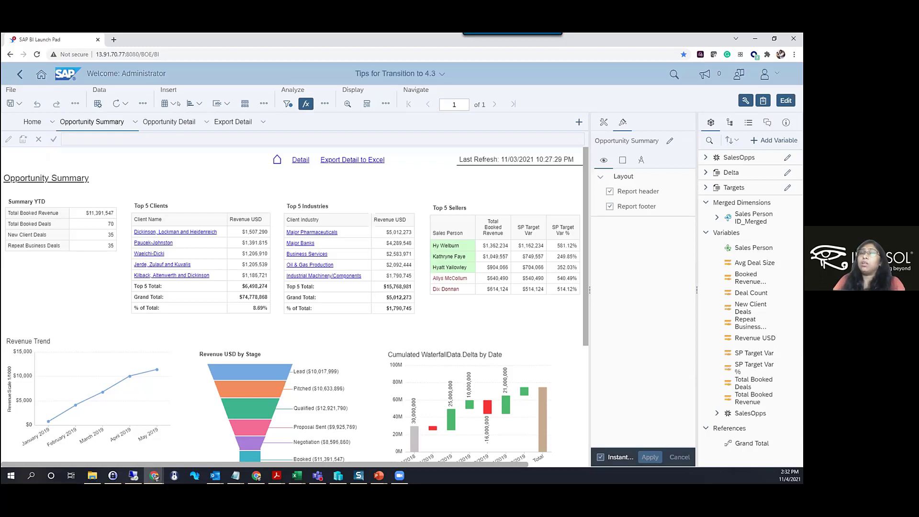
left_click(604, 122)
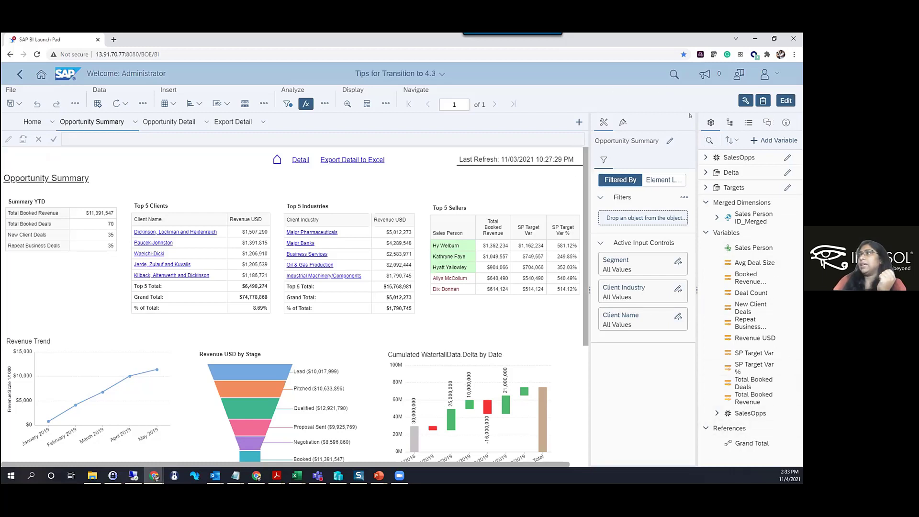
left_click(744, 102)
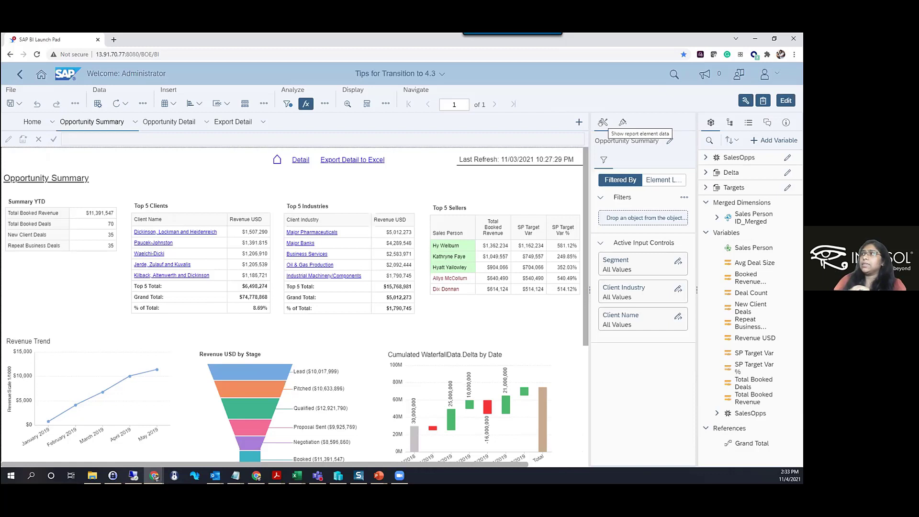
left_click(622, 122)
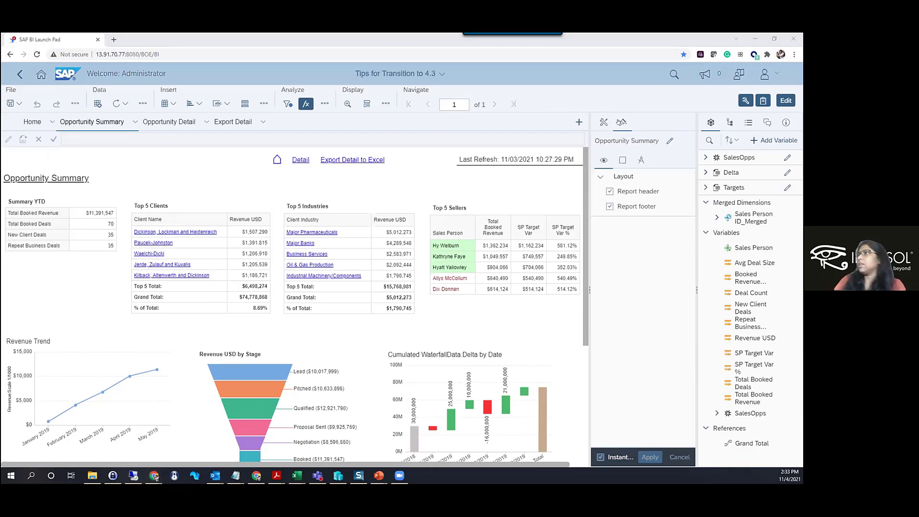
key("alt+Tab")
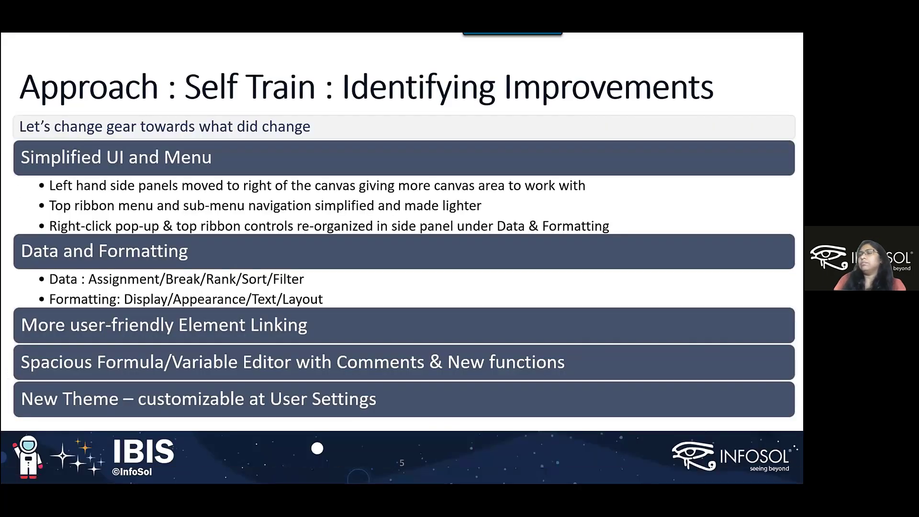
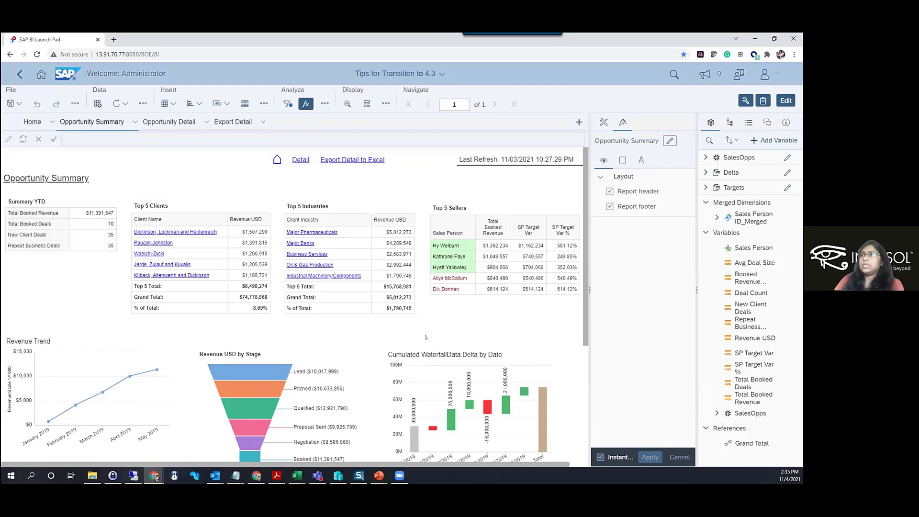
Step: Leave editing mode and filter the Revenue USD by Stage and Country heat map on US from the Revenue USD by Country map
left_click(785, 101)
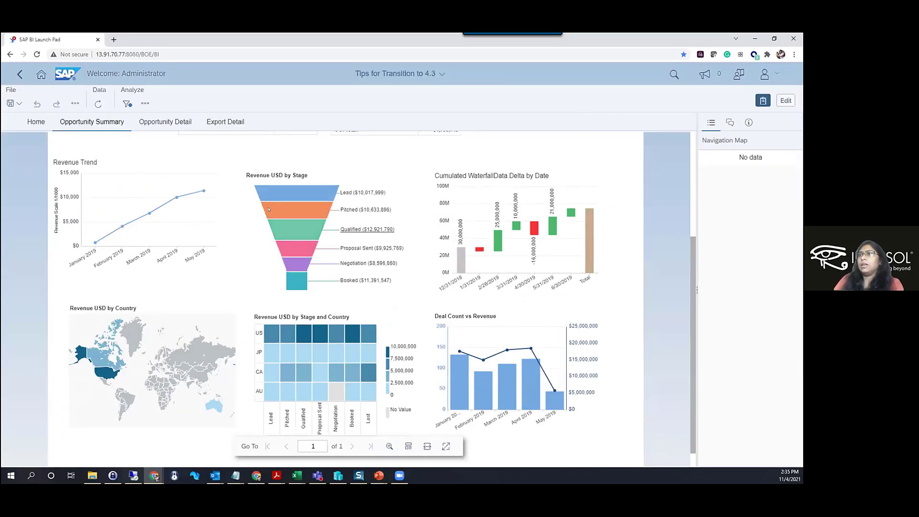
left_click(116, 358)
left_click(118, 338)
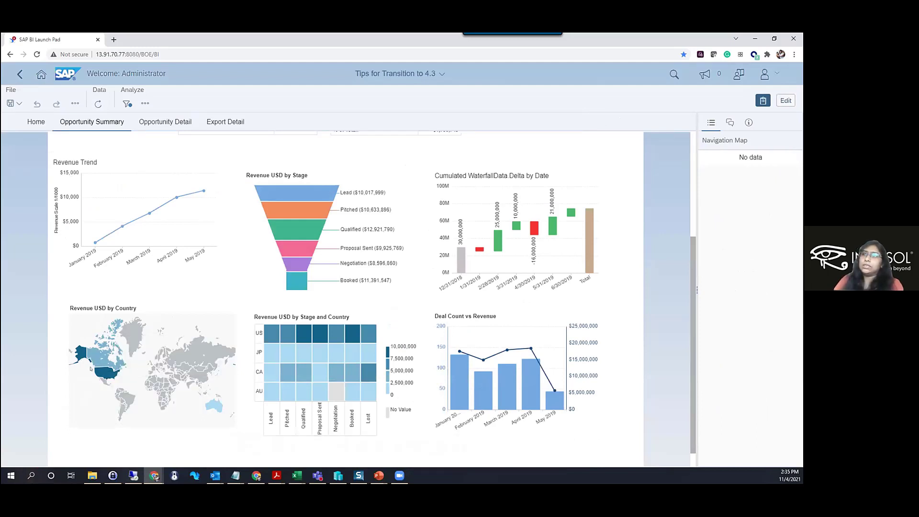
left_click(92, 357)
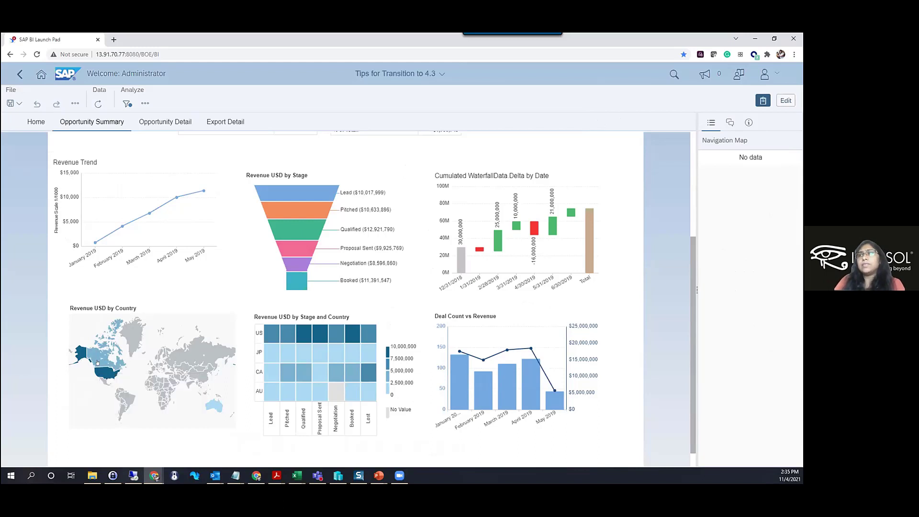
mouse_move(97, 371)
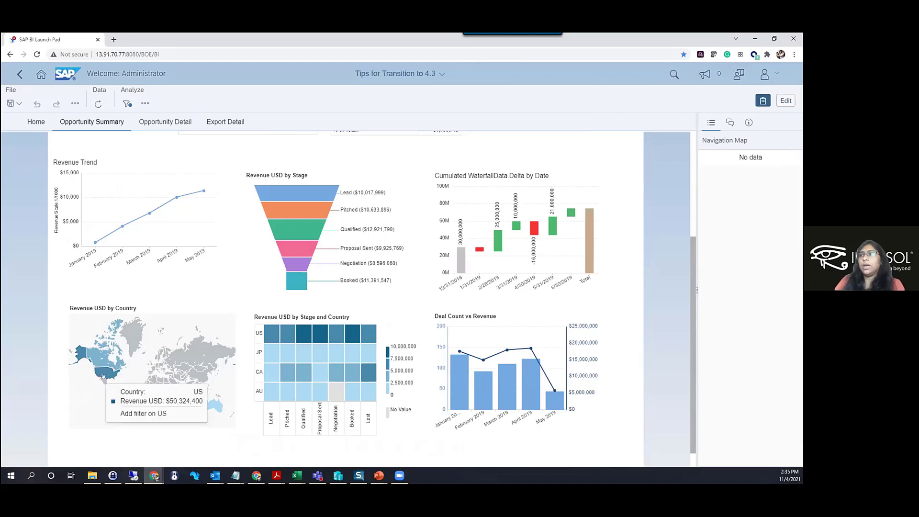
left_click(103, 376)
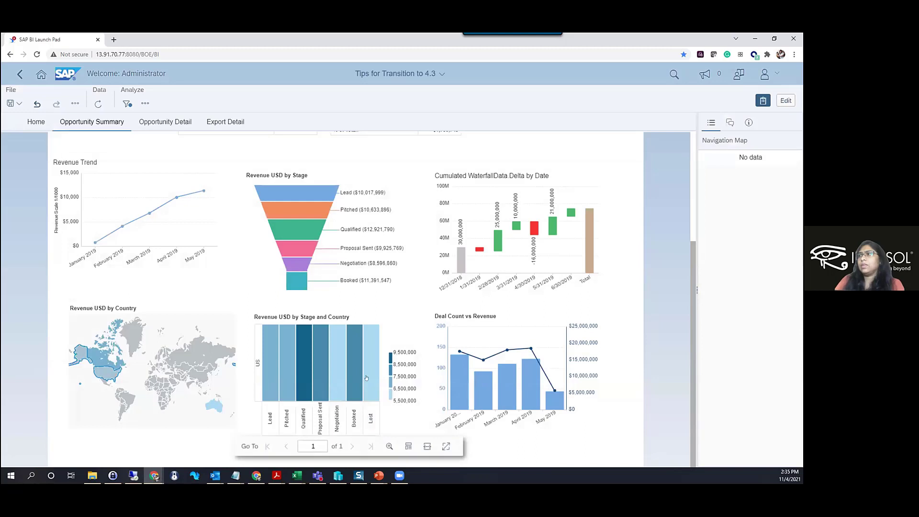
Step: Remove the US filter through the Revenue USD by Country map
mouse_move(339, 356)
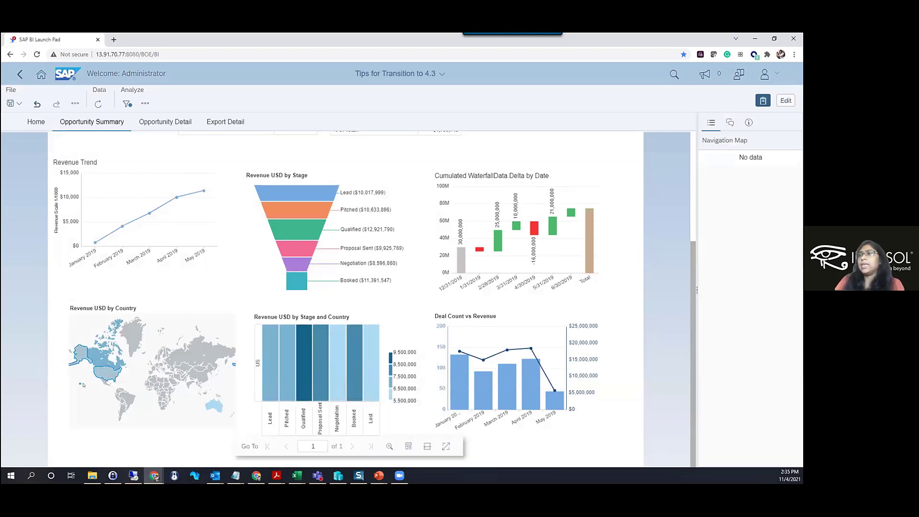
mouse_move(106, 377)
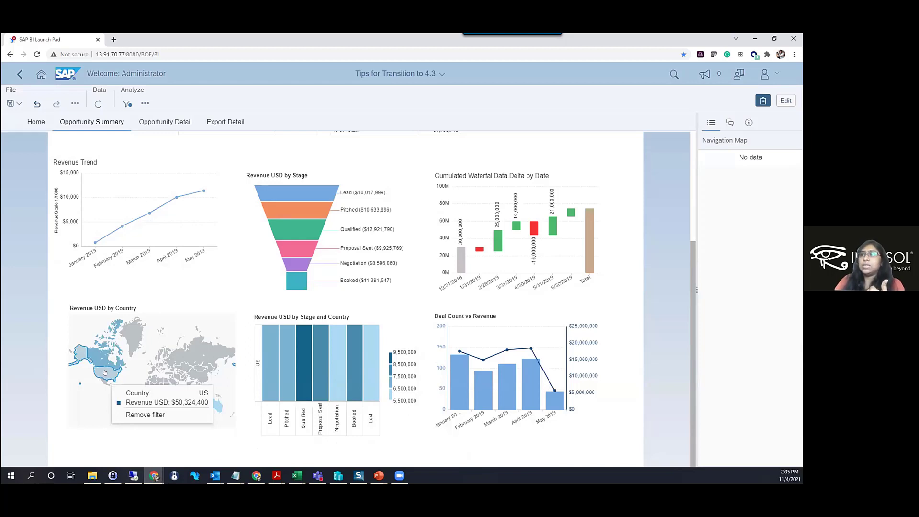
left_click(105, 373)
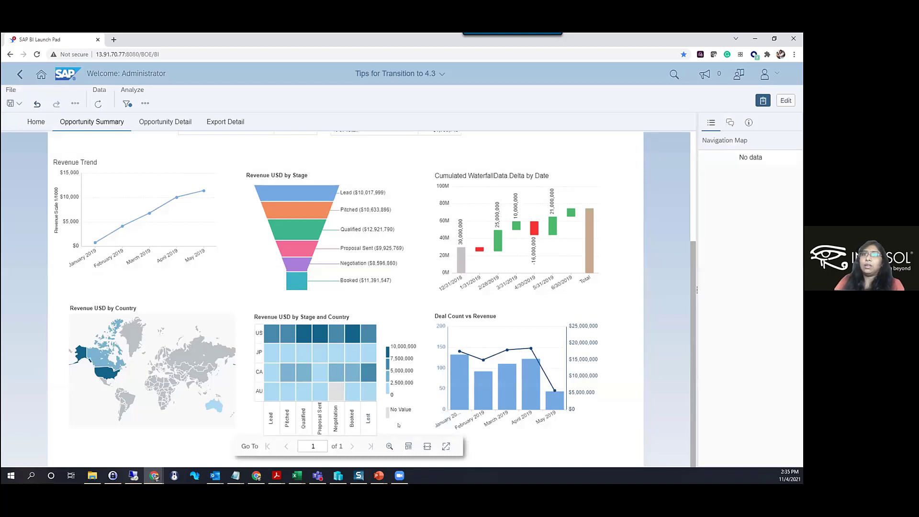
Step: Filter the heat map on CA from the Revenue USD by Country map, and remove that filter again
mouse_move(115, 343)
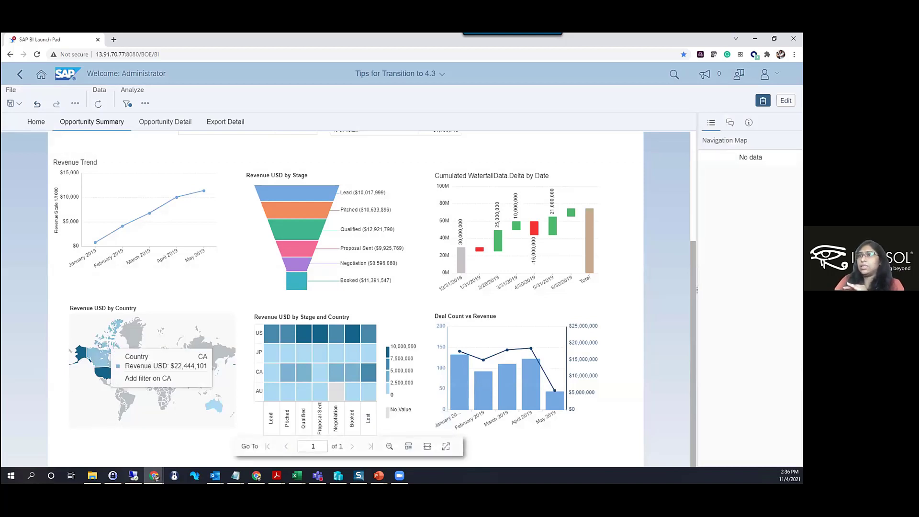
left_click(97, 356)
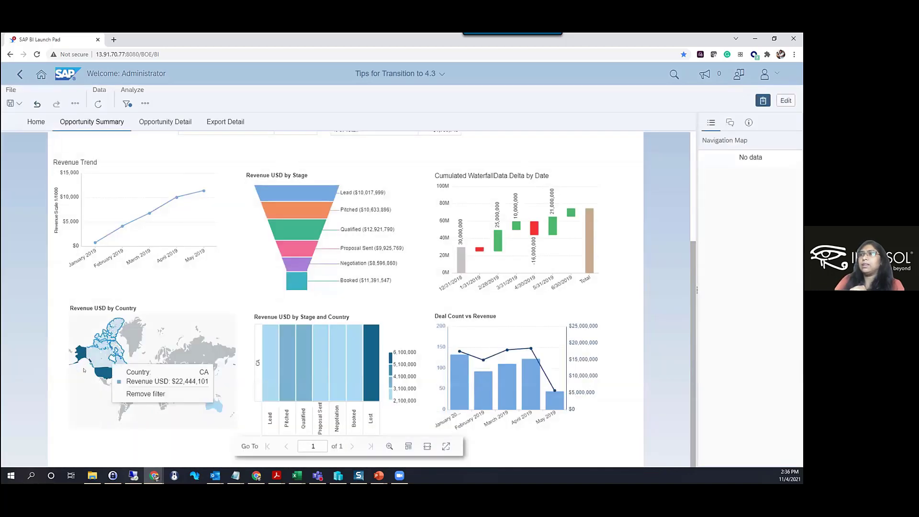
left_click(98, 352)
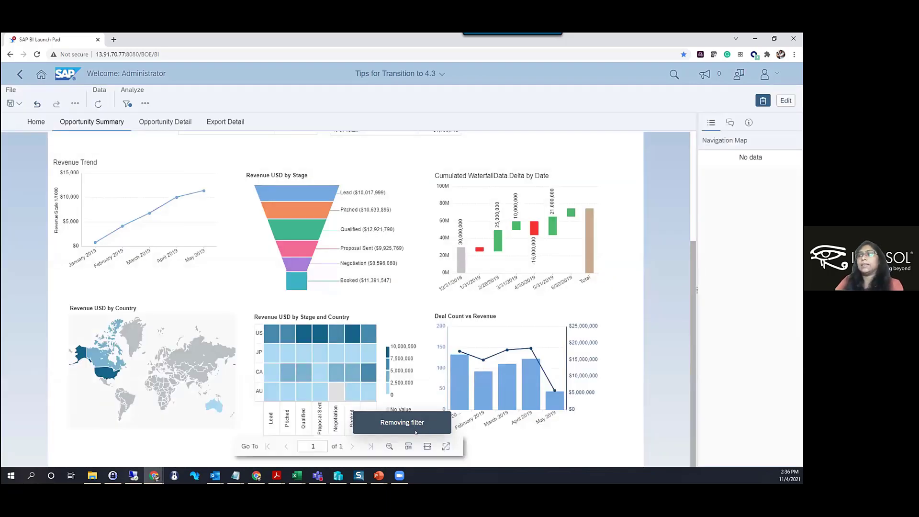
Step: Resume editing the Opportunity Summary report and open the Total Booked Deals label's formula in an enlarged Formula Editor
key("alt+Tab")
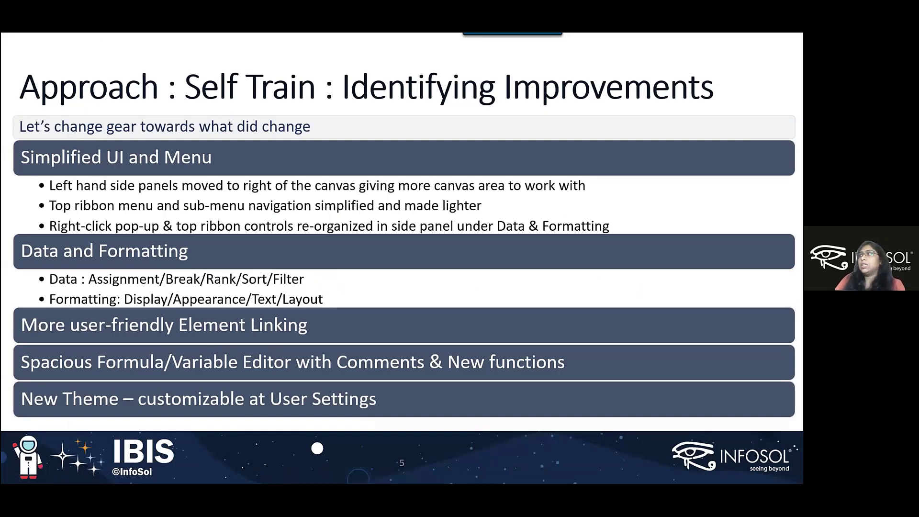
key("alt+Tab")
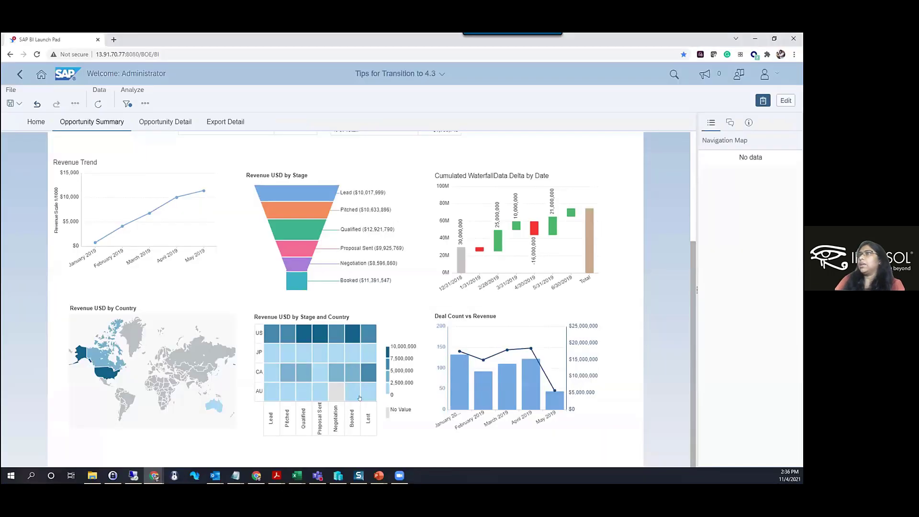
left_click(782, 101)
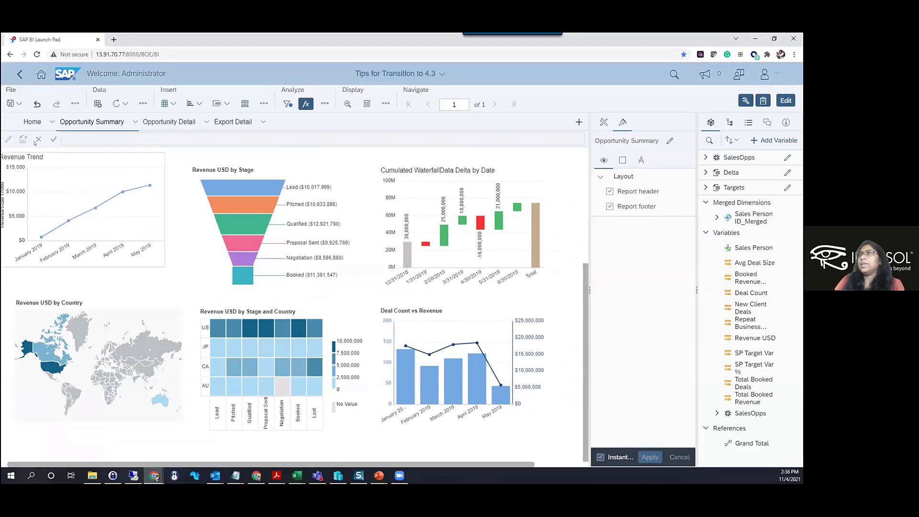
scroll(403, 298, "up", 4)
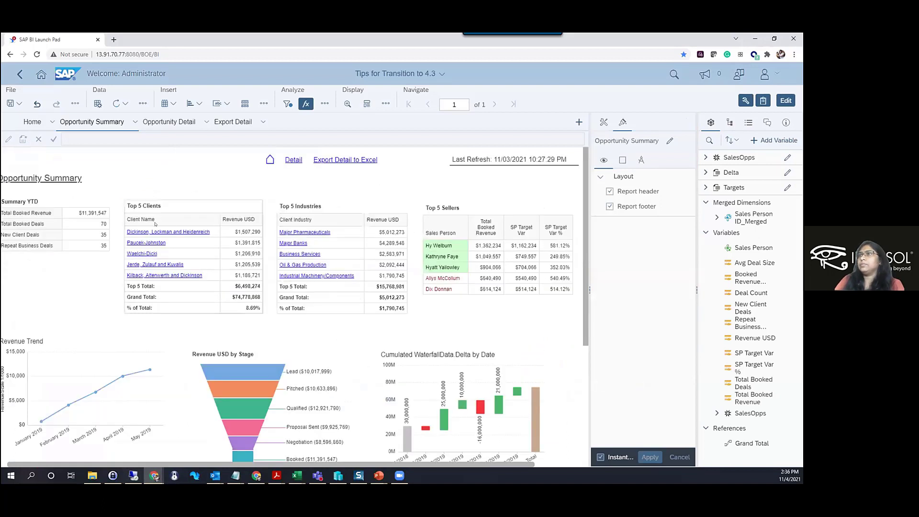
left_click(84, 224)
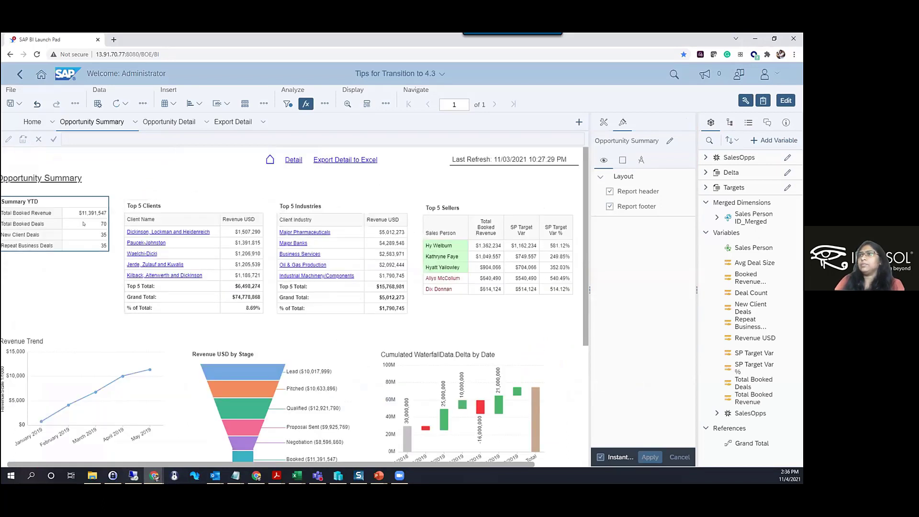
left_click(43, 224)
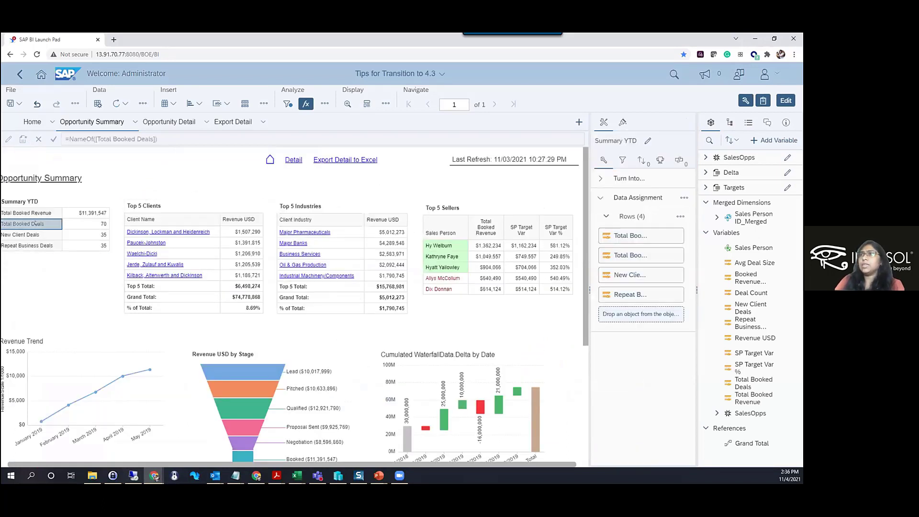
left_click(7, 138)
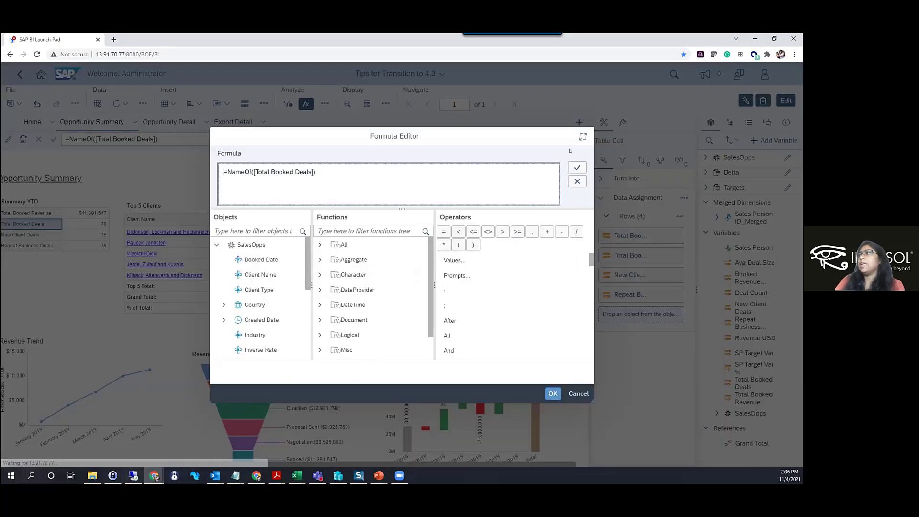
left_click(582, 137)
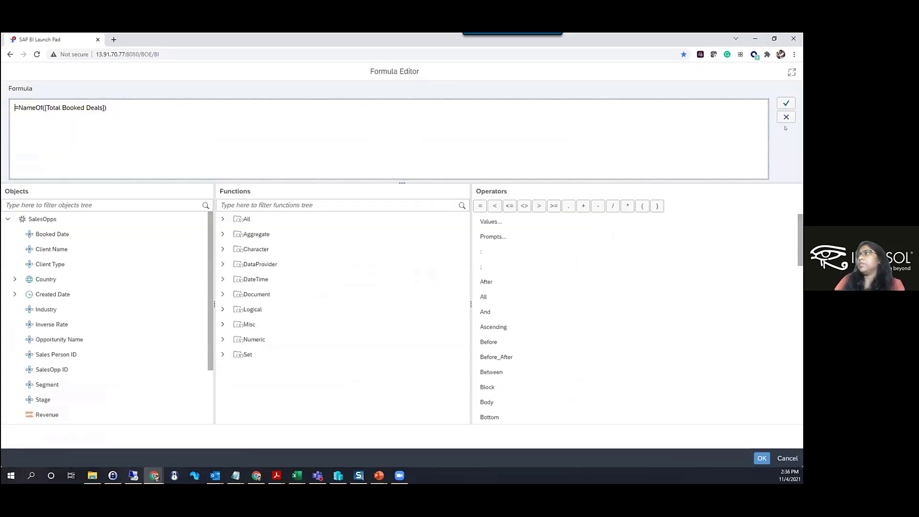
Step: Try adding the comment /*This is a comment*/ and a line starting with // below the formula, then discard the edits
left_click(46, 107)
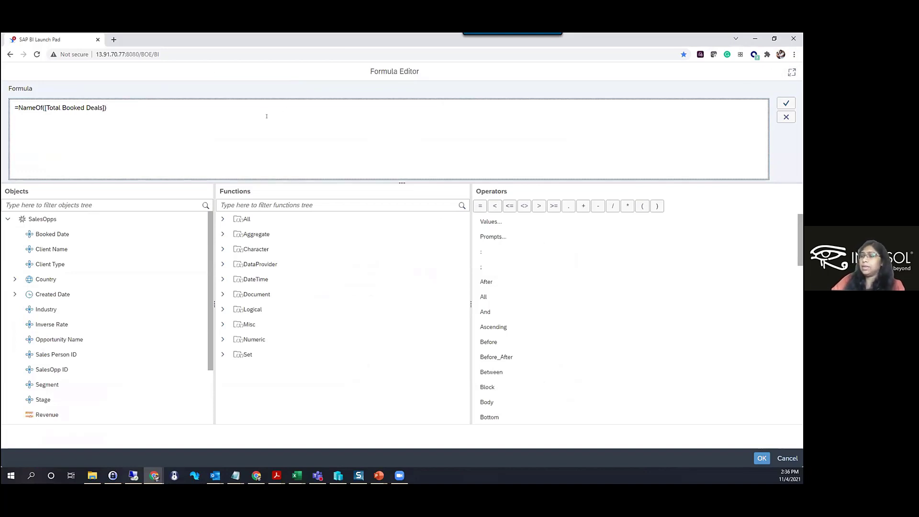
type("*")
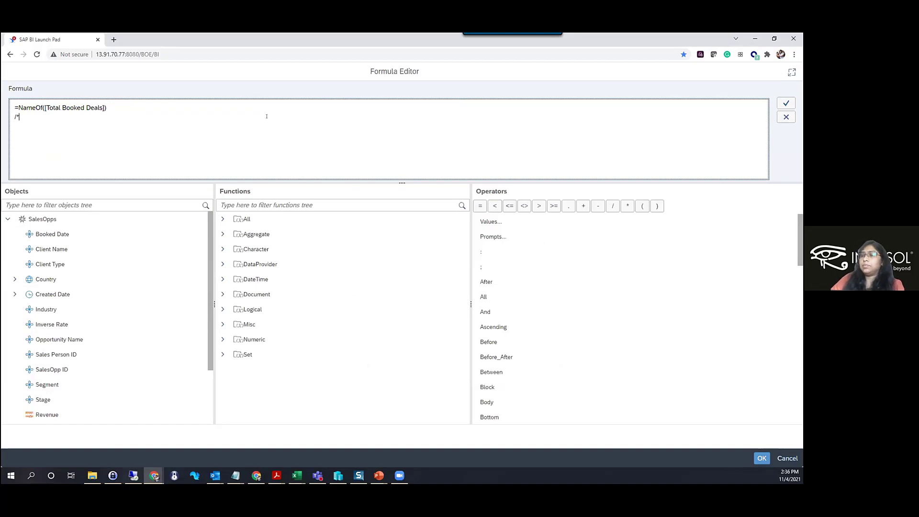
type("This is ")
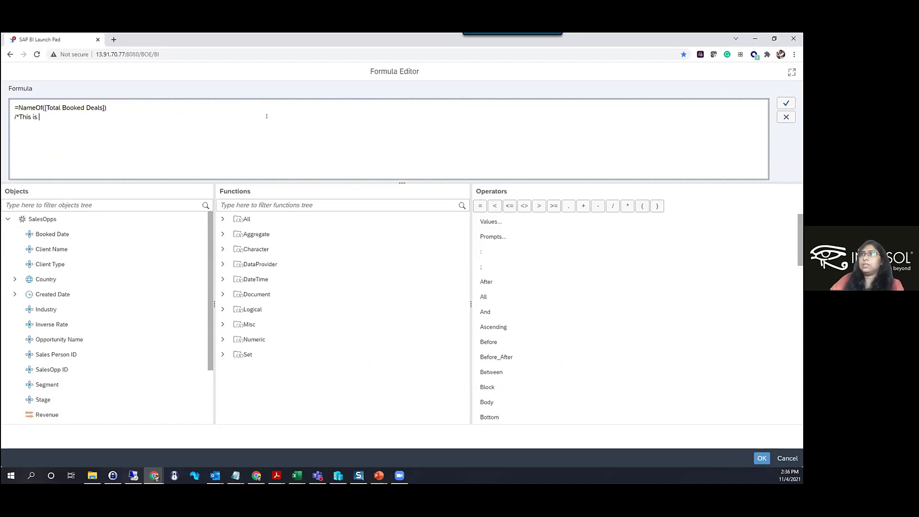
type("a comment*/")
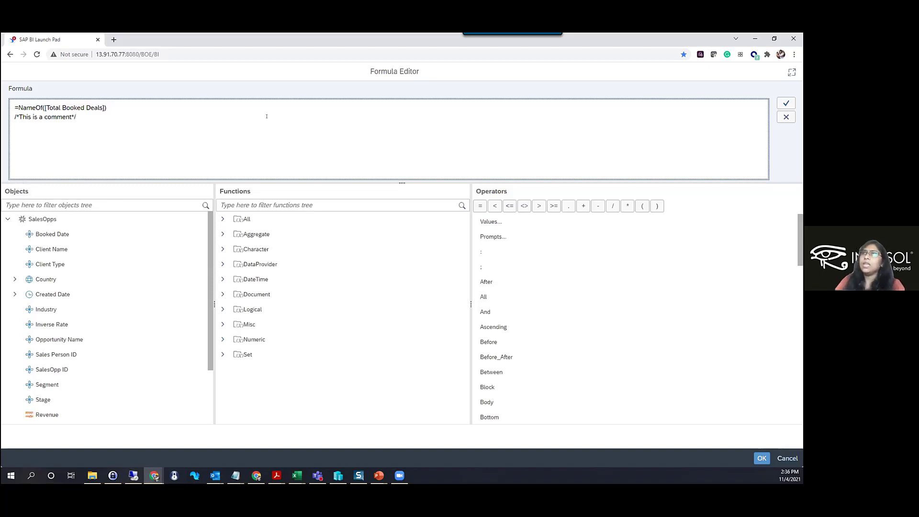
left_click_drag(113, 135, 4, 129)
left_click(96, 137)
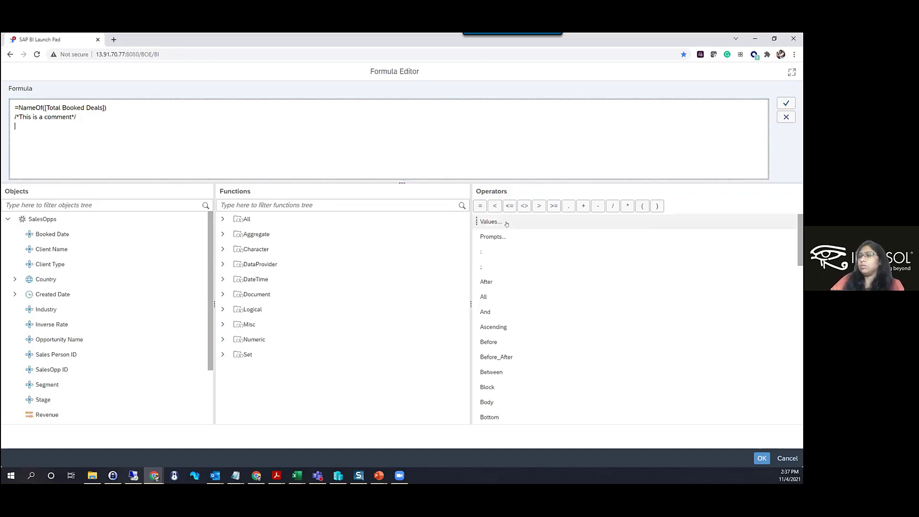
type("//")
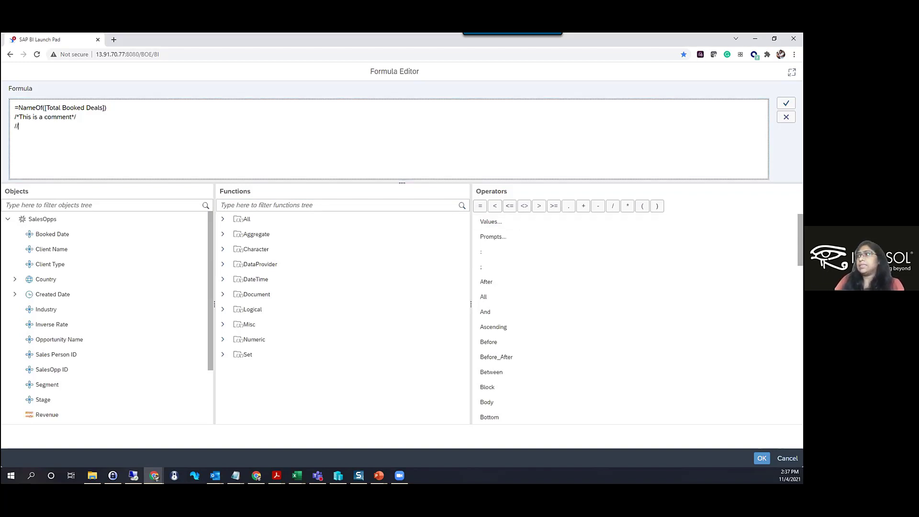
left_click(786, 458)
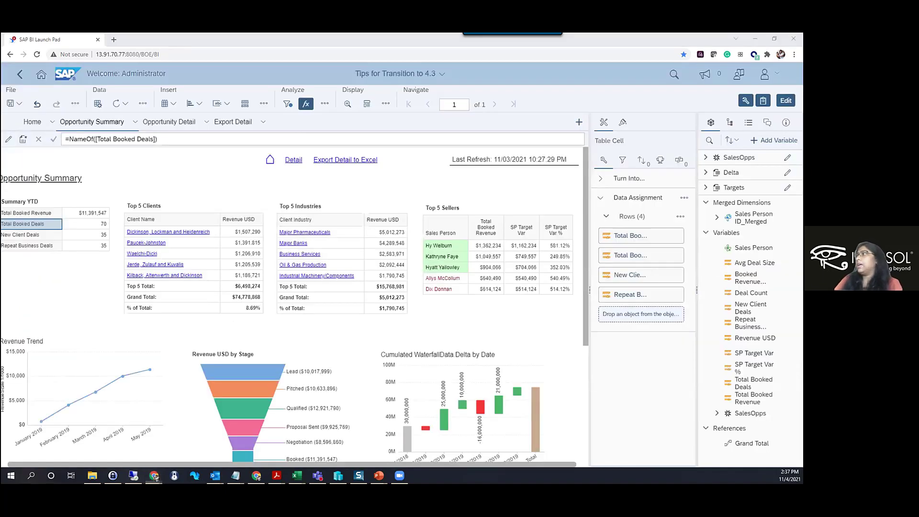
Step: Examine the Fiori themes offered in the Launch Pad's appearance settings and close the settings without saving
key("alt+Tab")
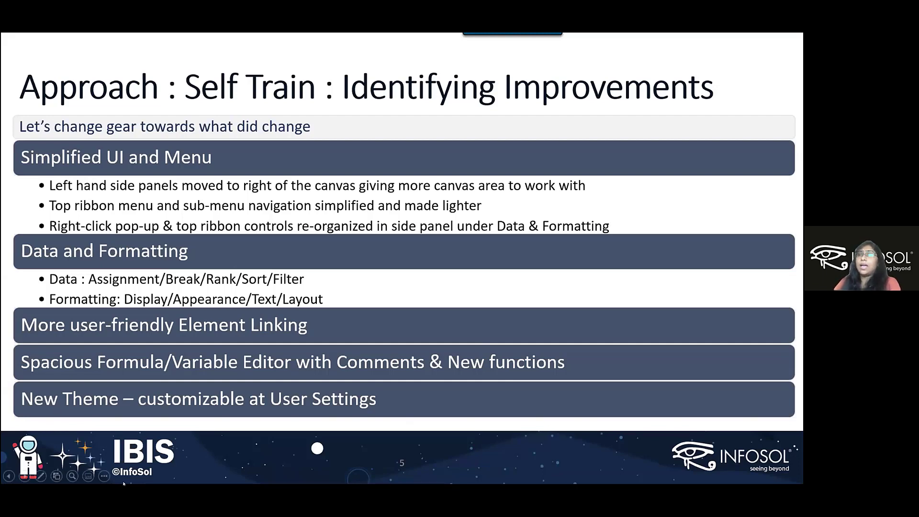
key("alt+Tab")
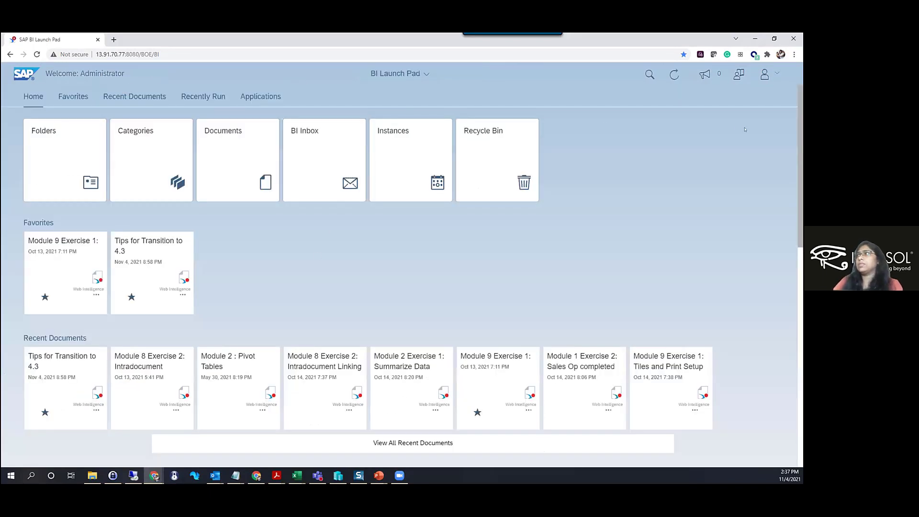
left_click(773, 75)
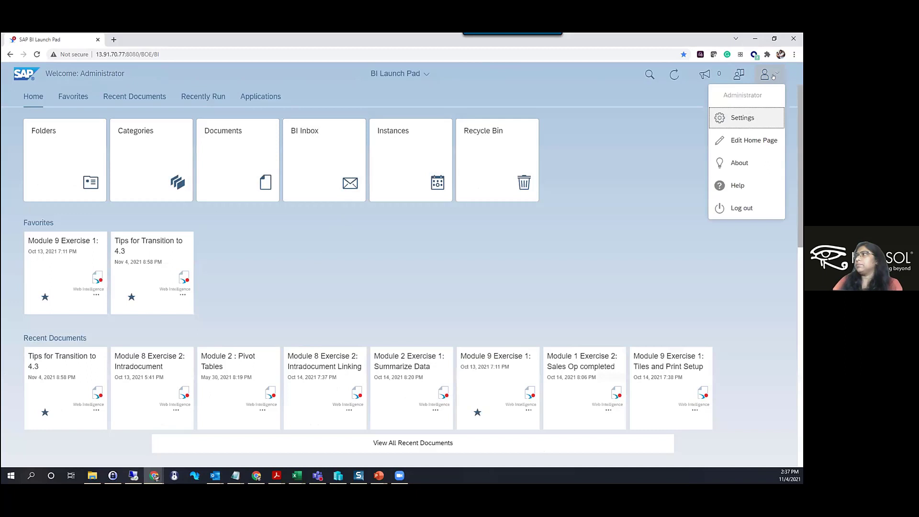
left_click(738, 116)
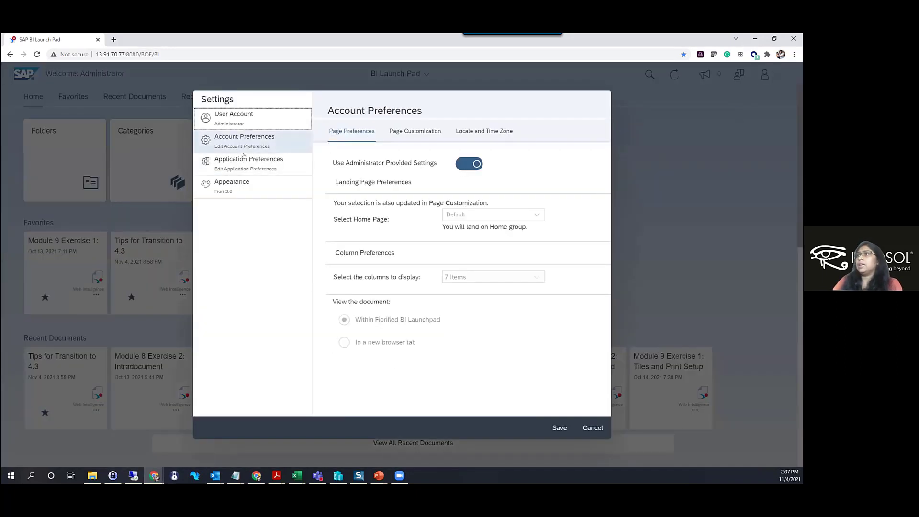
left_click(231, 189)
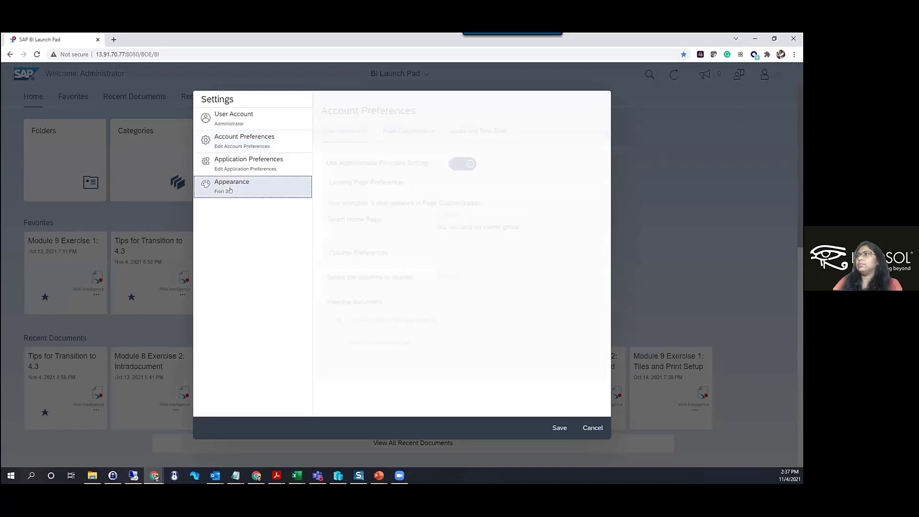
left_click(453, 164)
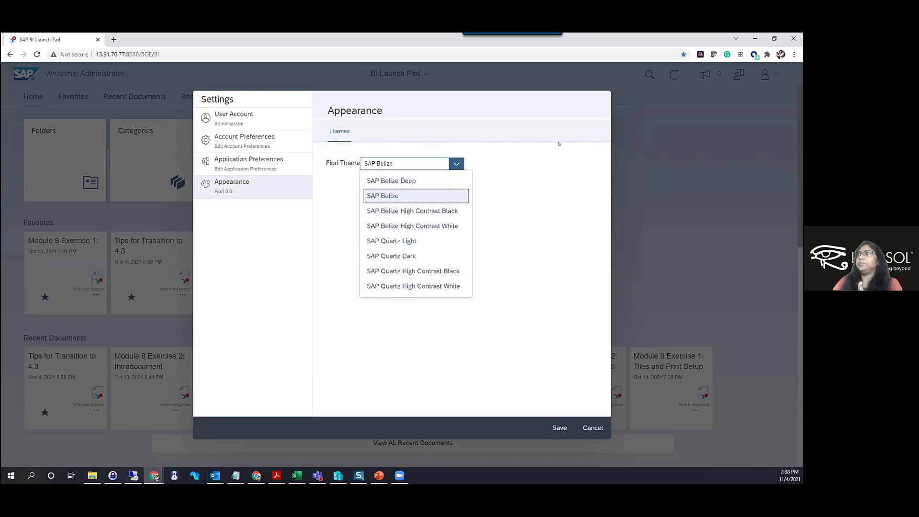
left_click(584, 425)
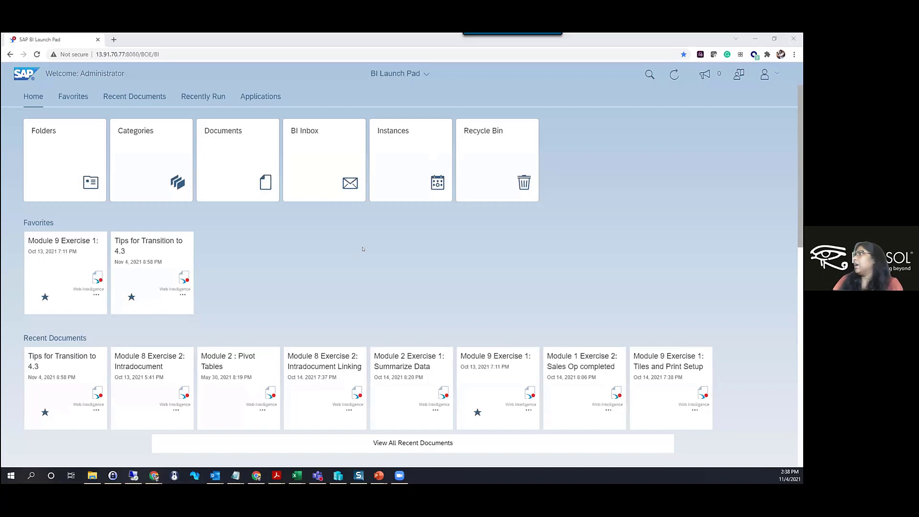
Step: Switch to the presentation and advance to the next slide
key("alt+Tab")
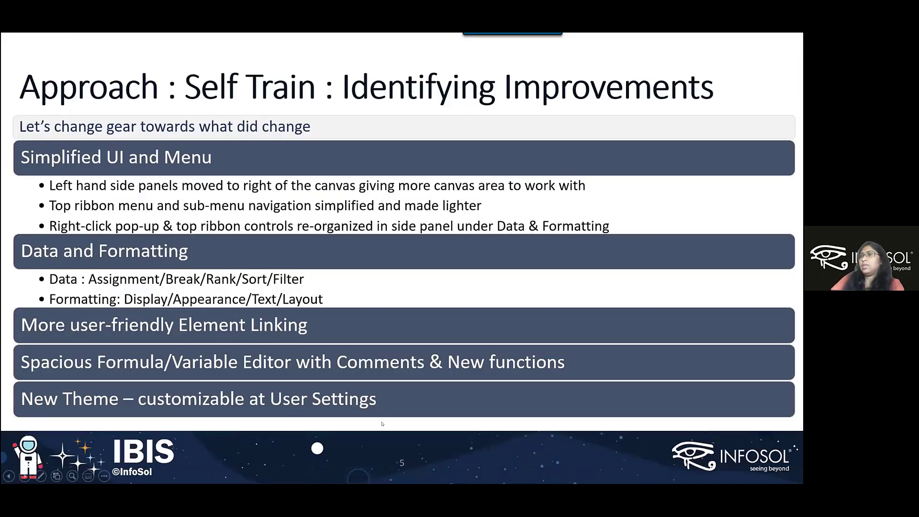
key("Right")
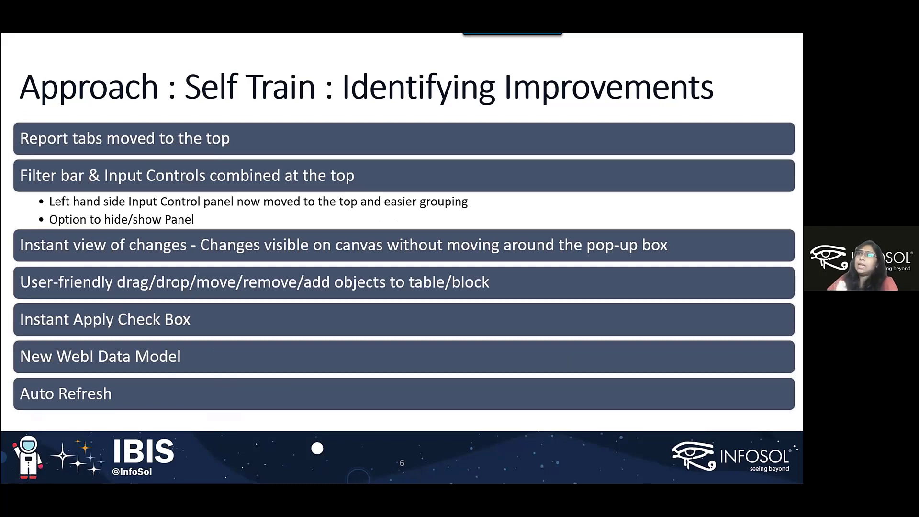
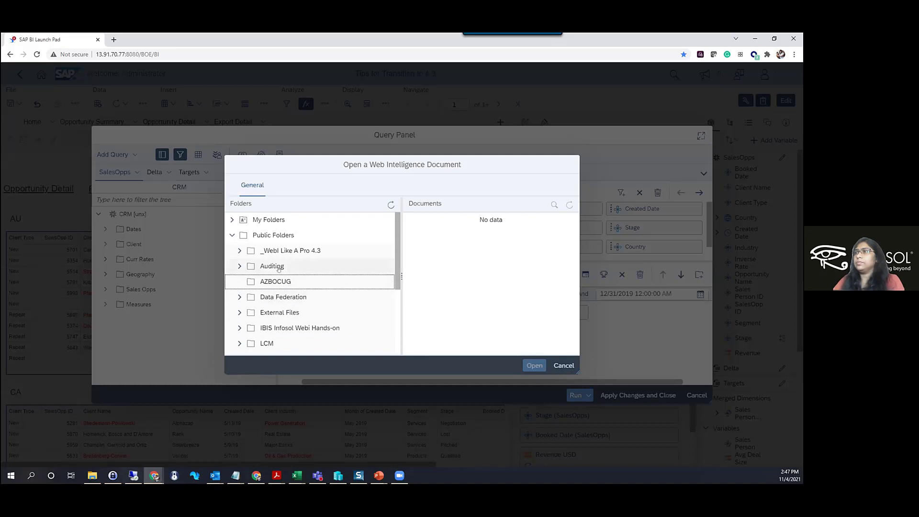
Step: Look through the Web Intelligence documents in the public folder _WebI Like A Pro 4.3 for a query source
left_click(238, 251)
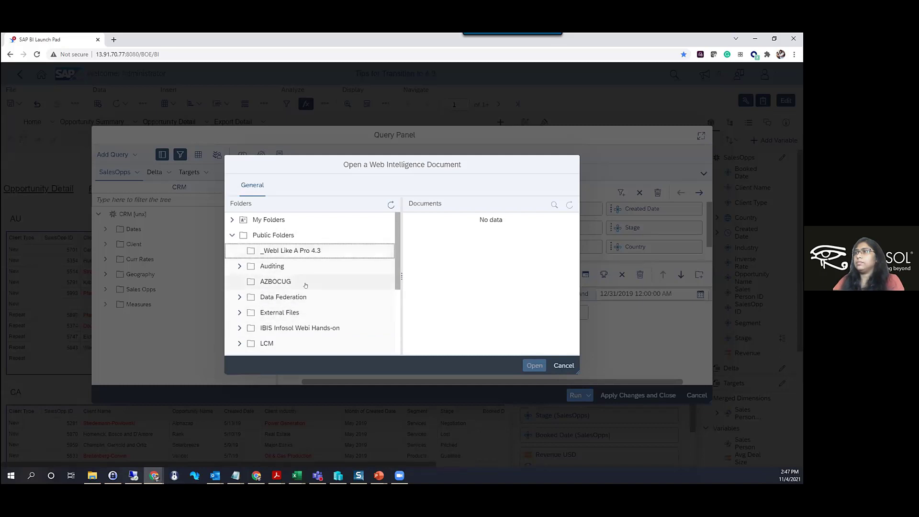
left_click(270, 251)
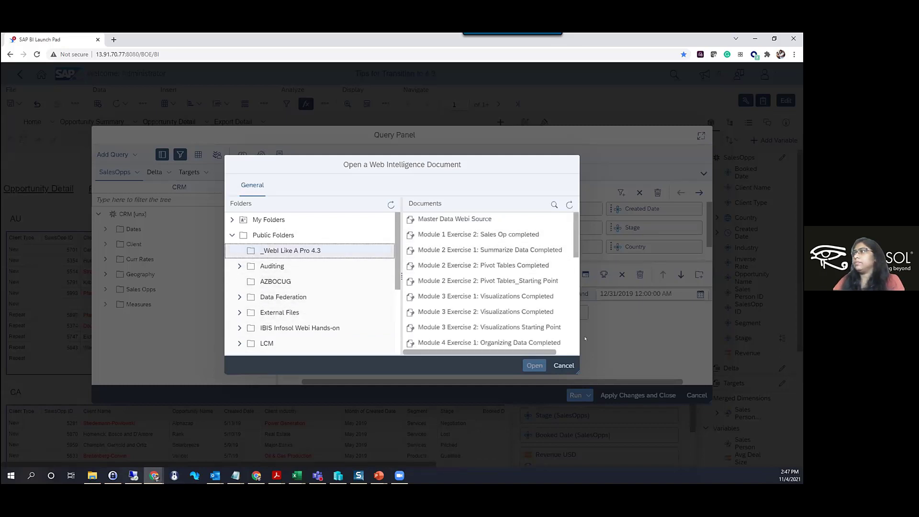
scroll(531, 328, "down", 5)
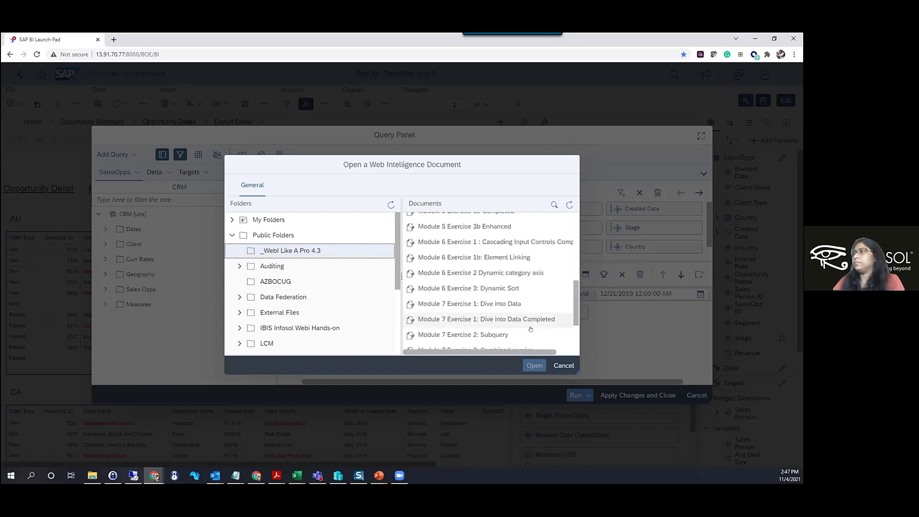
scroll(529, 327, "down", 3)
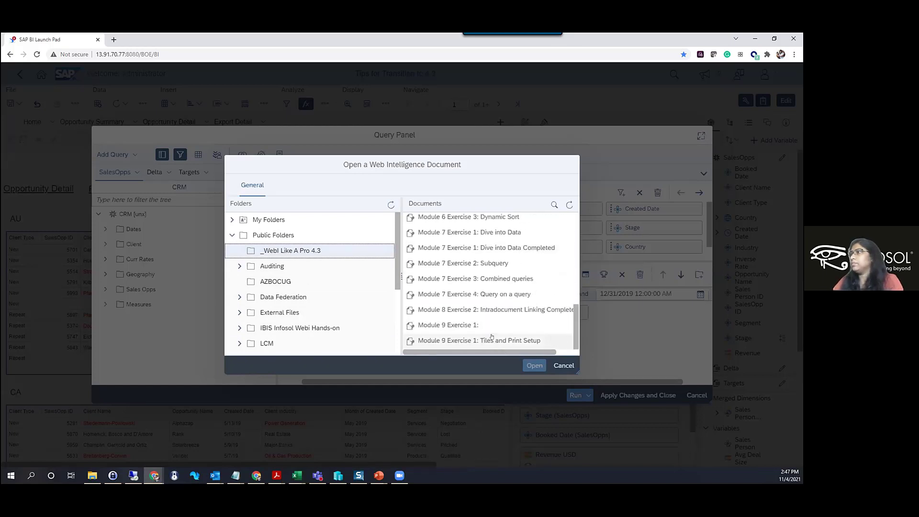
scroll(492, 336, "up", 2)
scroll(492, 337, "up", 5)
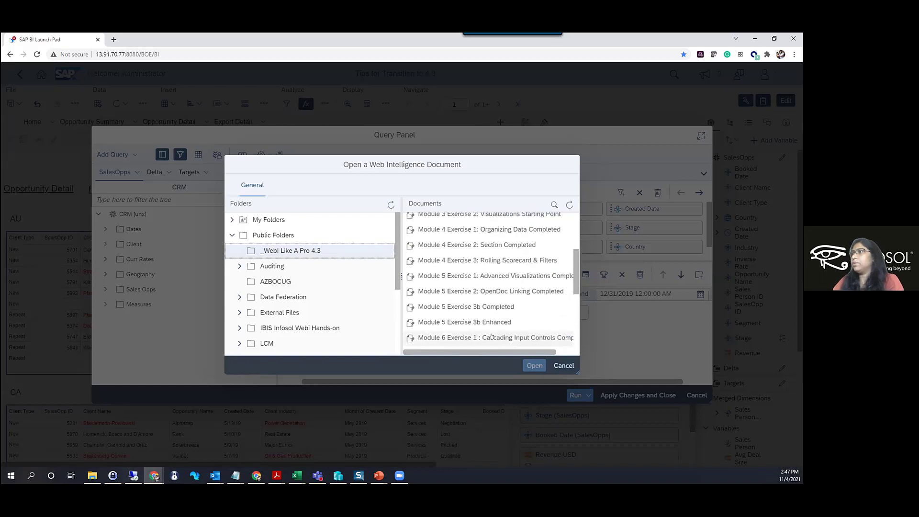
scroll(493, 337, "up", 5)
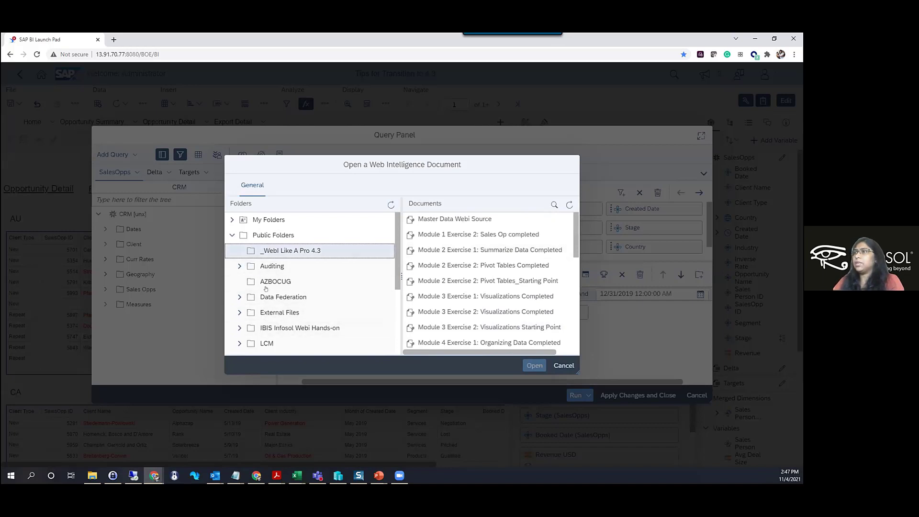
Step: Add a query based on the document Module 2 Exercise 1 : Summarize Data from Training_rg > Using WebI Like A Pro IBIS 2021
scroll(263, 302, "down", 3)
left_click(264, 301)
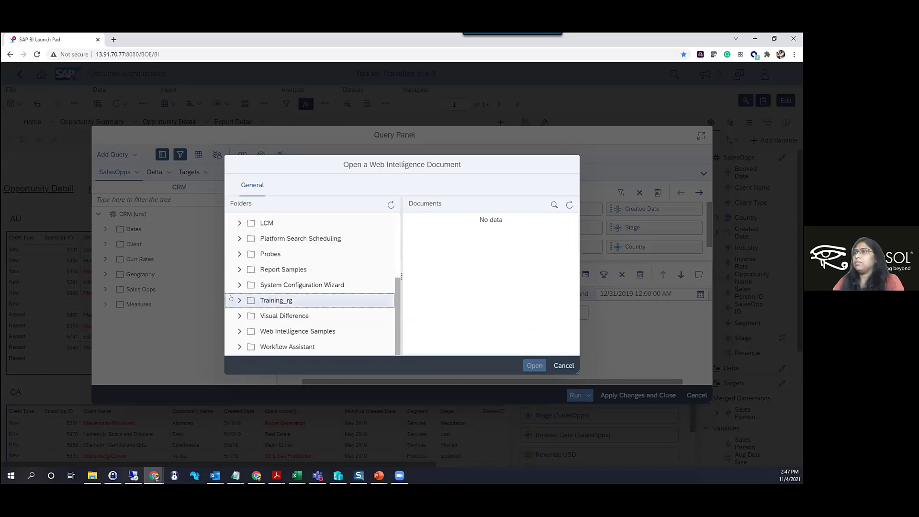
left_click(278, 331)
scroll(431, 325, "down", 3)
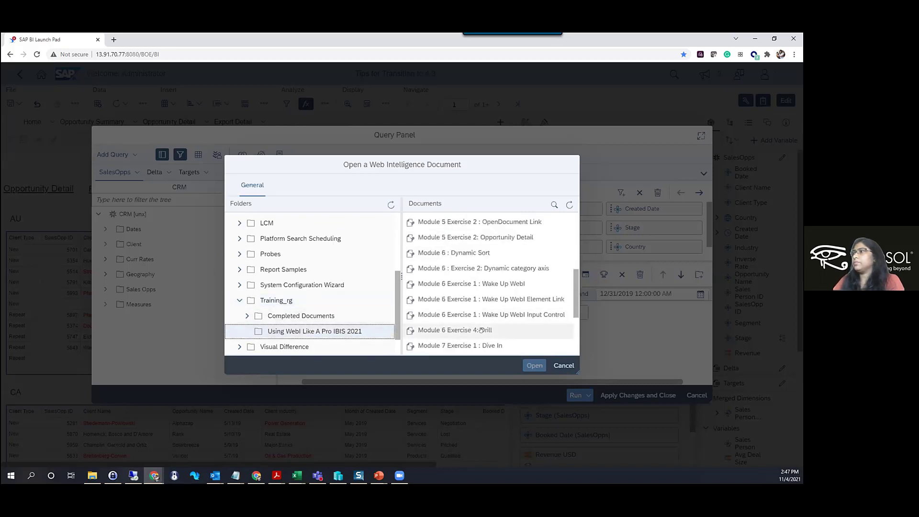
scroll(481, 330, "down", 3)
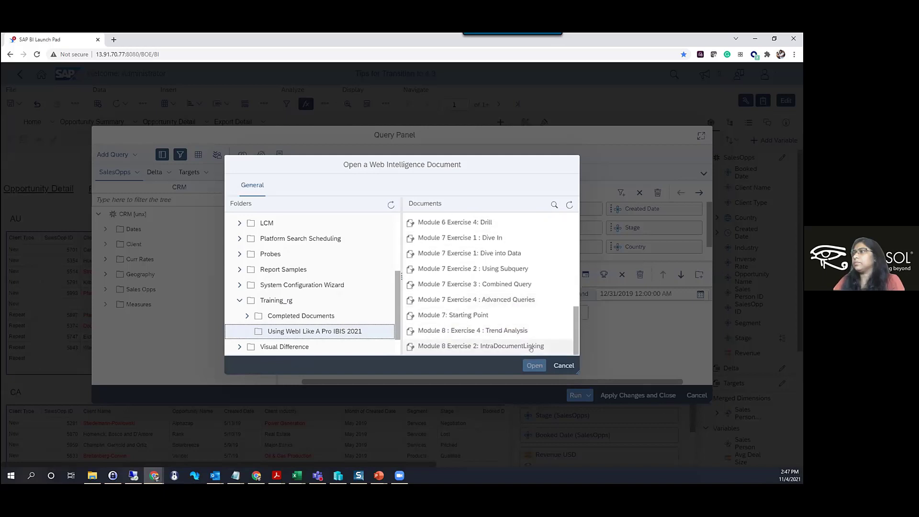
scroll(531, 348, "up", 3)
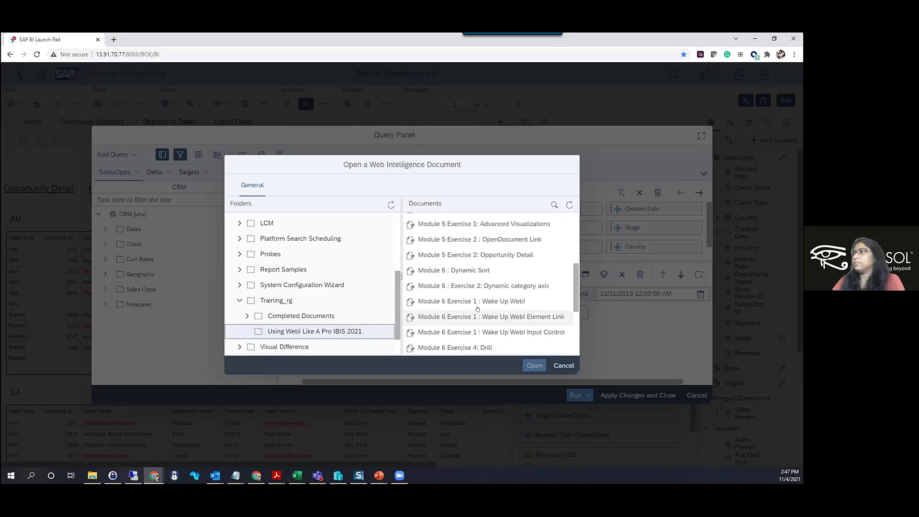
scroll(477, 309, "up", 5)
left_click(518, 250)
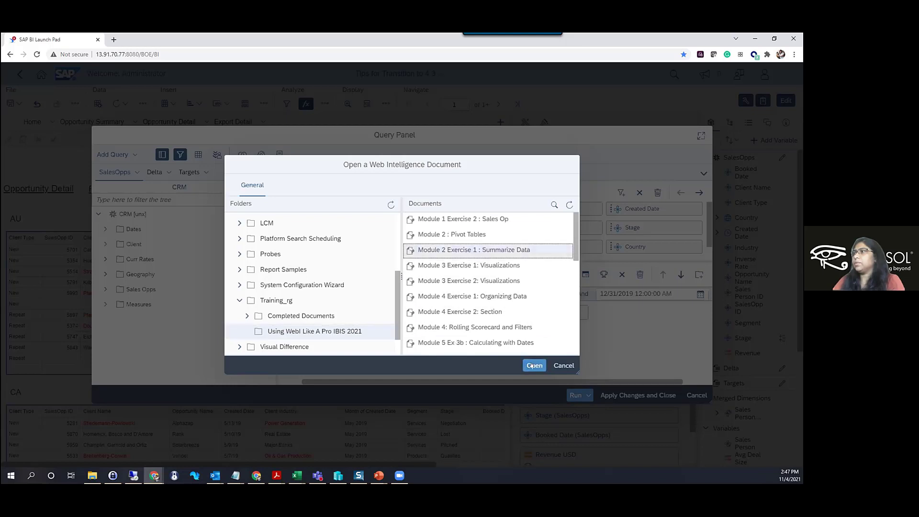
left_click(533, 365)
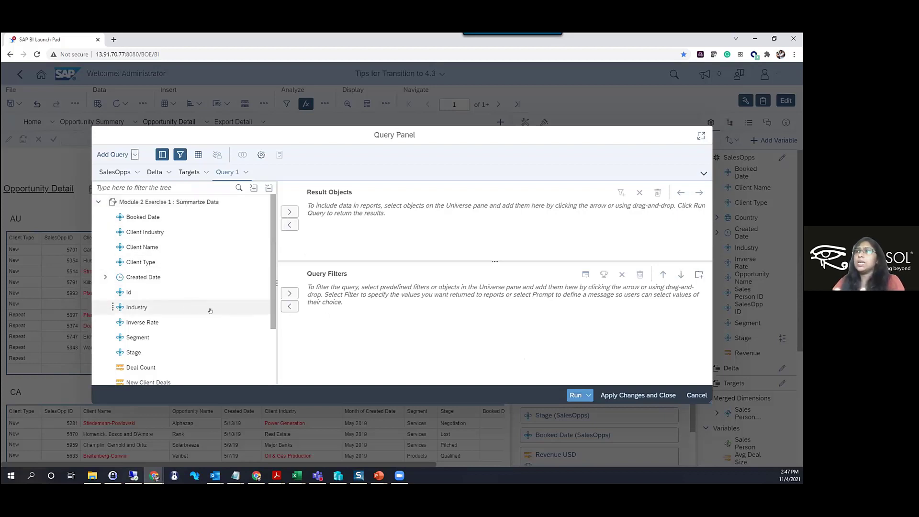
Step: Examine the dimensions and measures offered by the source document, check the presentation slide, and discard the new query
scroll(144, 338, "down", 3)
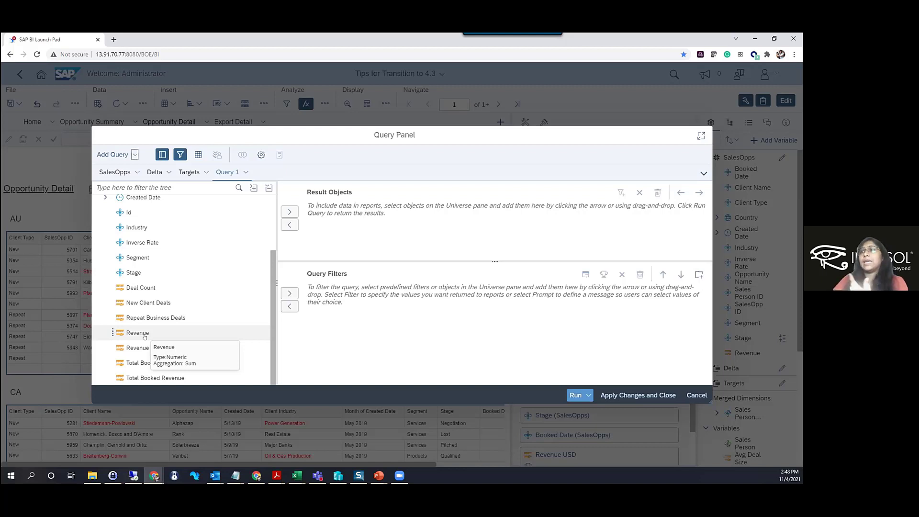
scroll(194, 297, "up", 3)
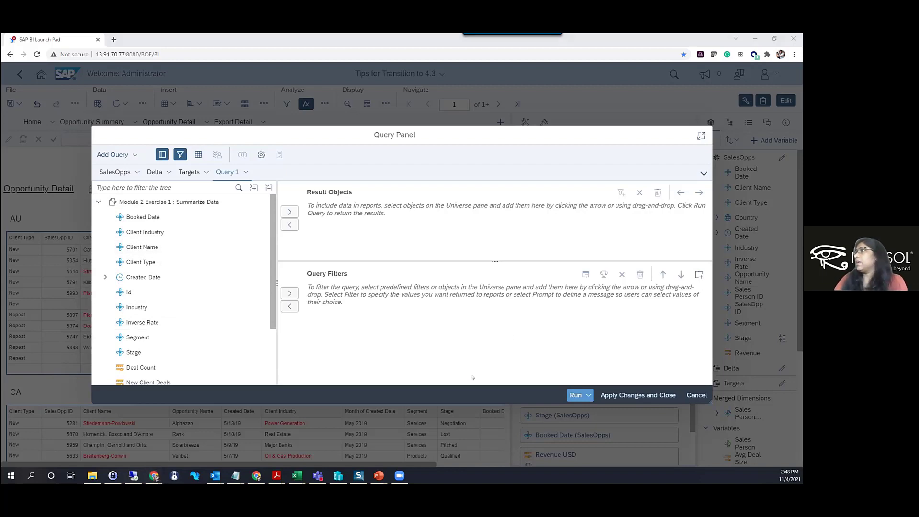
key("alt+Tab")
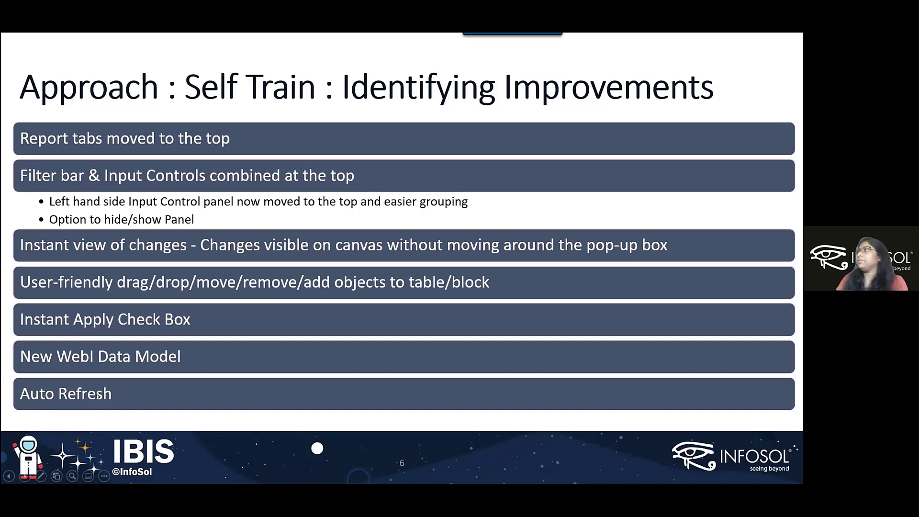
key("alt+Tab")
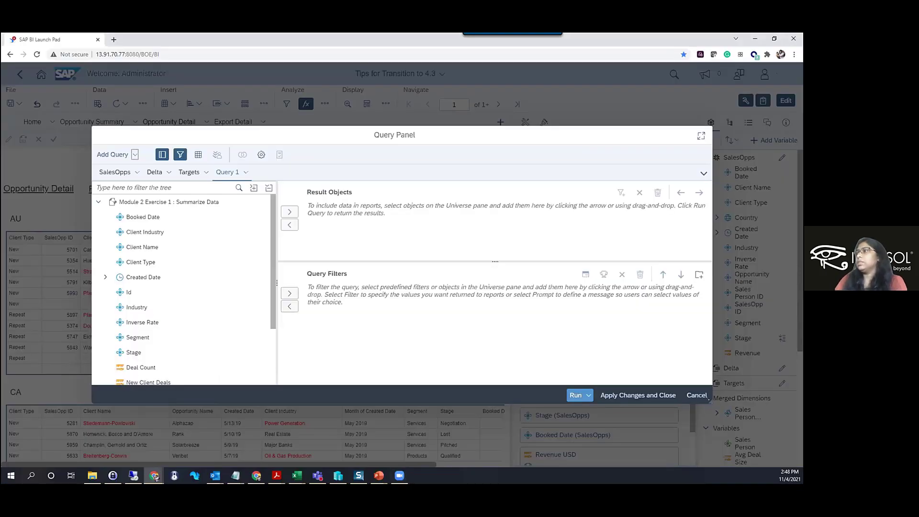
left_click(700, 398)
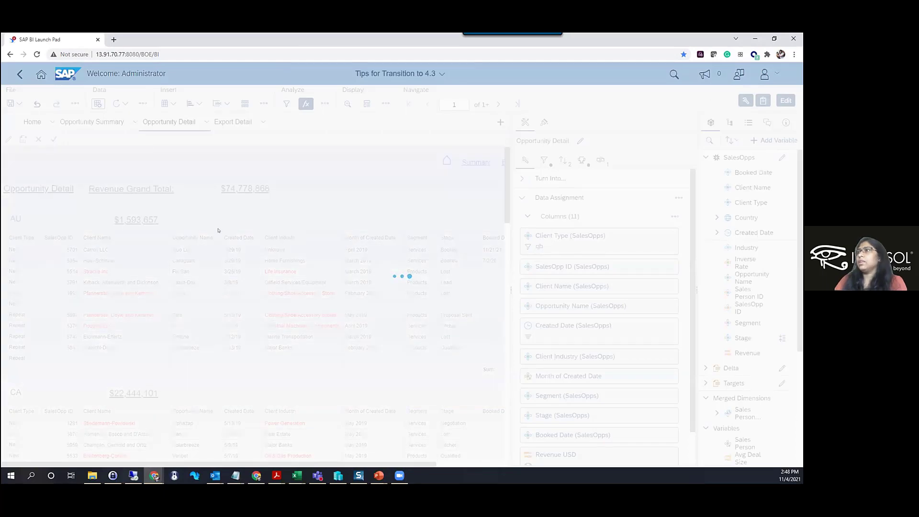
Step: Switch the Tips for Transition to 4.3 document to reading mode and refresh its data
left_click(765, 102)
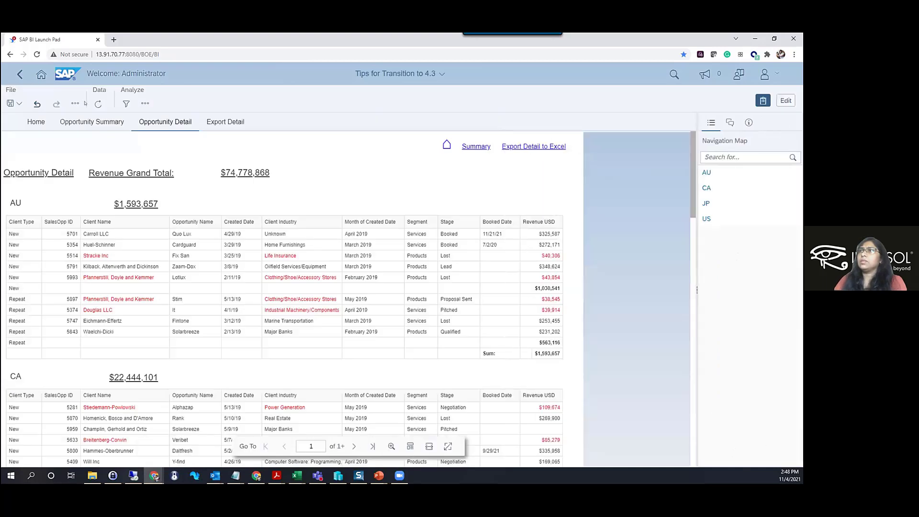
left_click(93, 104)
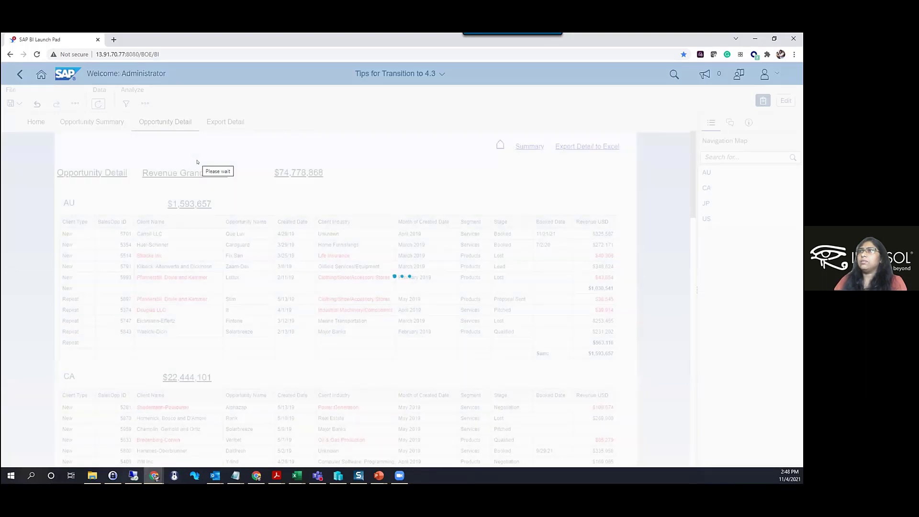
Step: View the Auto Refresh interval setting and close it without applying
left_click(145, 103)
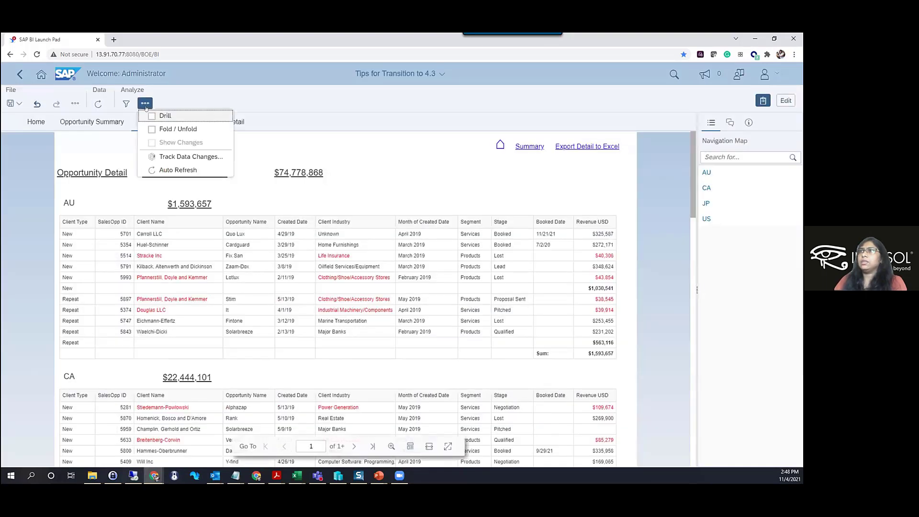
left_click(171, 170)
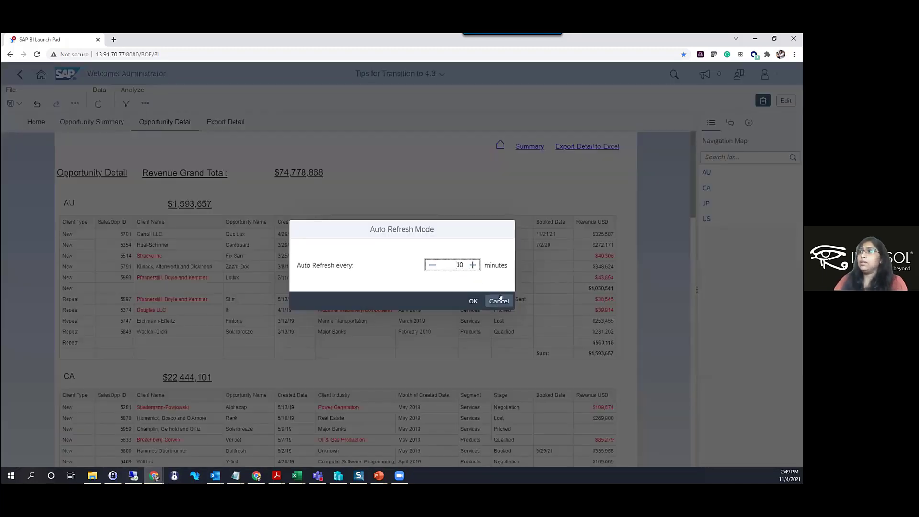
left_click(499, 299)
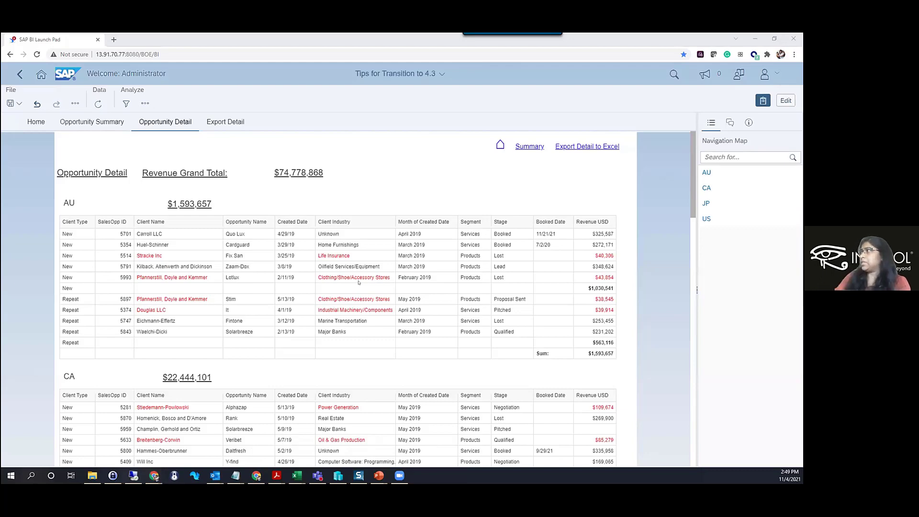
Step: Switch to the presentation, advance to the Identifying Changes slide, and return to the BI Launch Pad
key("alt+Tab")
key("Right")
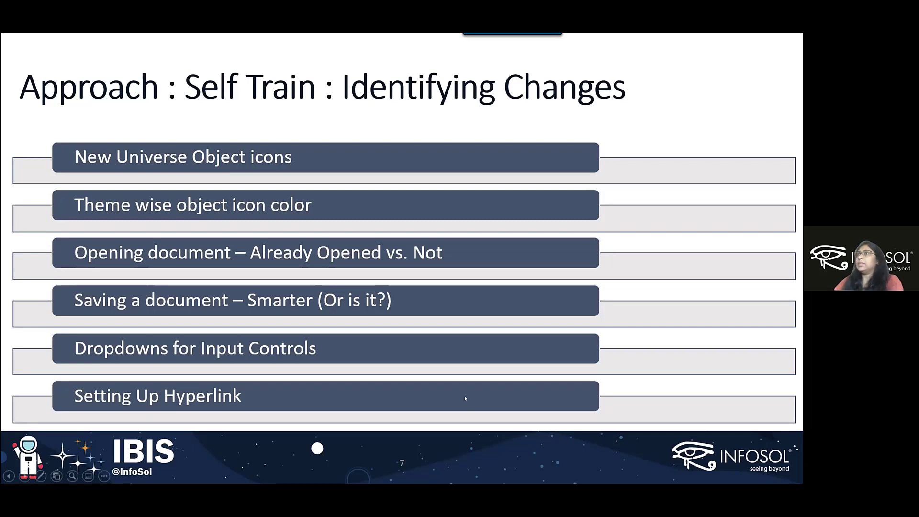
key("alt+Tab")
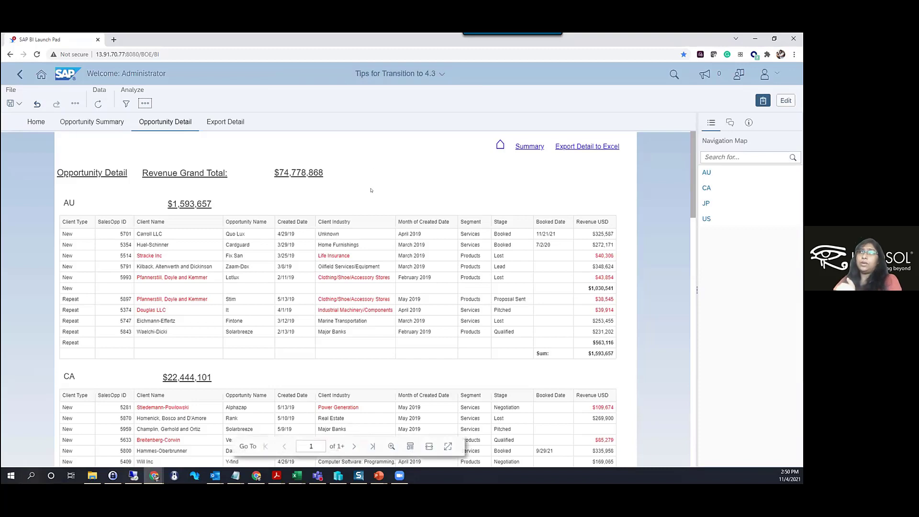
Step: Check the list of currently open documents and try switching to the Web Intelligence entry
left_click(424, 75)
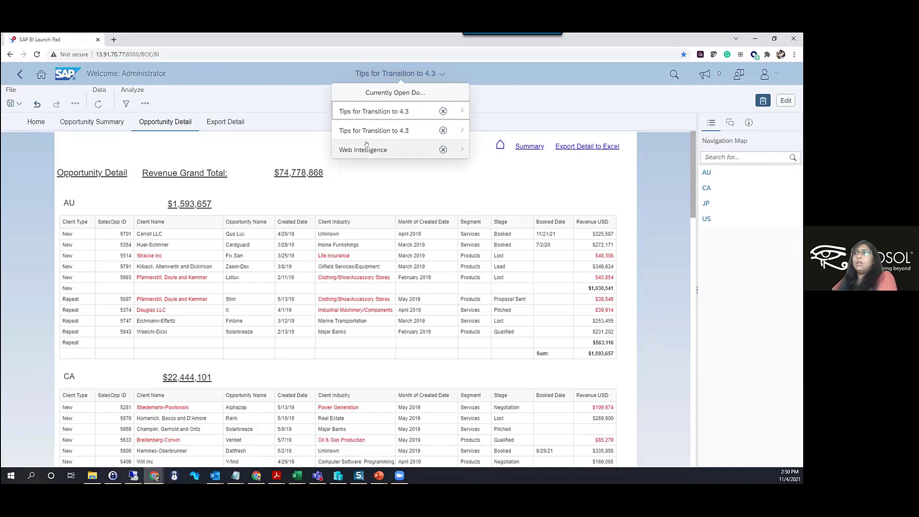
left_click(383, 148)
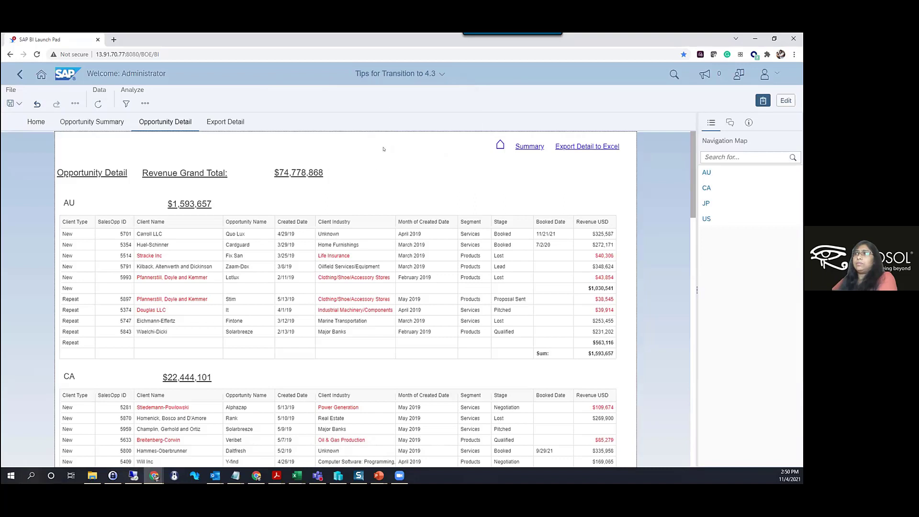
left_click(441, 75)
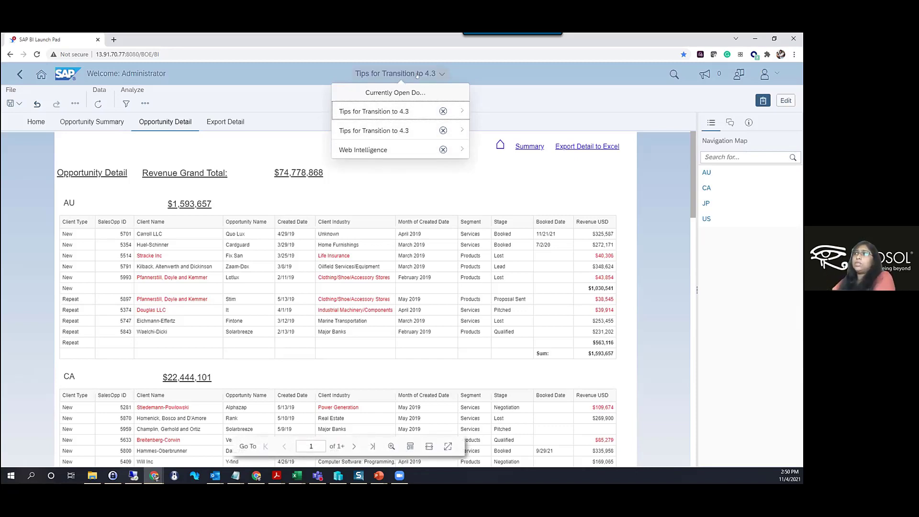
left_click(250, 76)
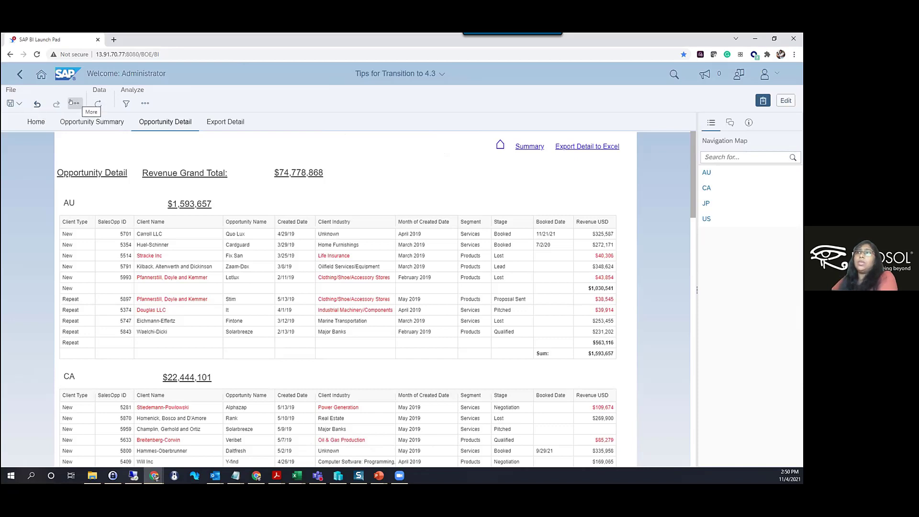
Step: Go to the Launch Pad home page and show the currently open documents, consulting the presentation slide for the next topic
left_click(42, 75)
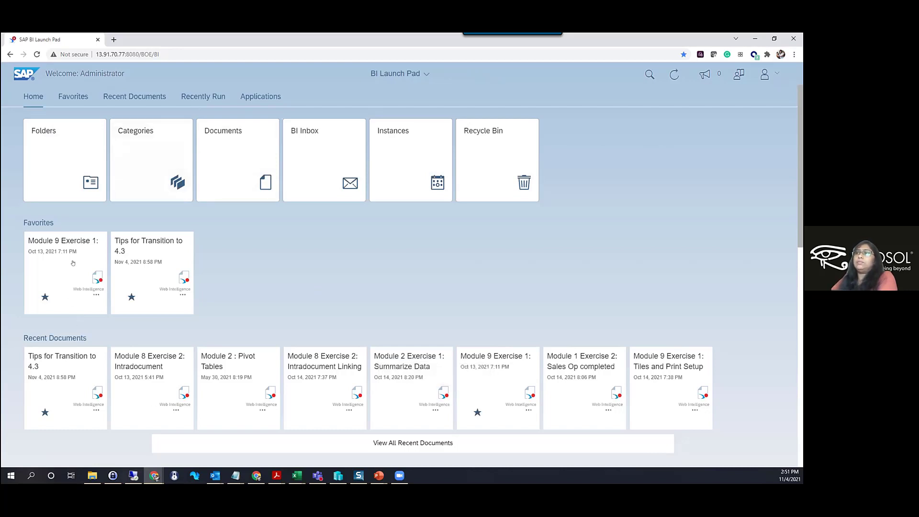
left_click(397, 72)
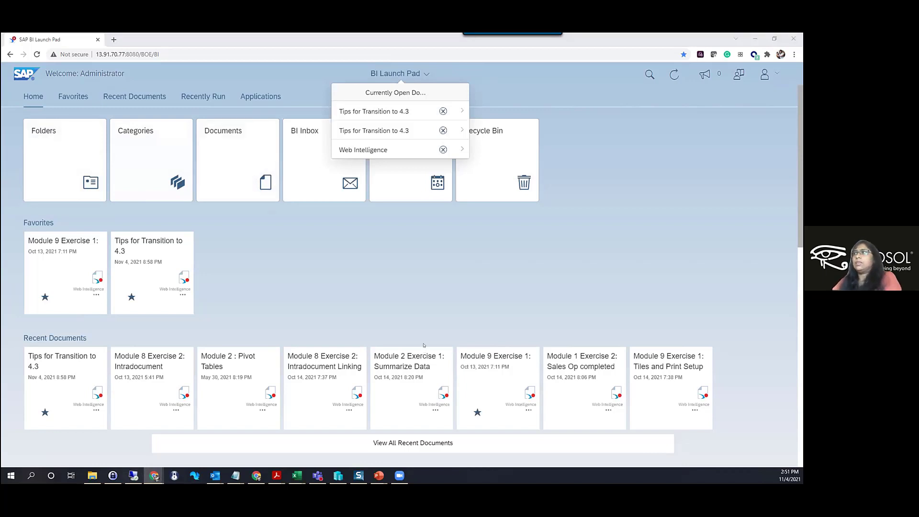
key("alt+Tab")
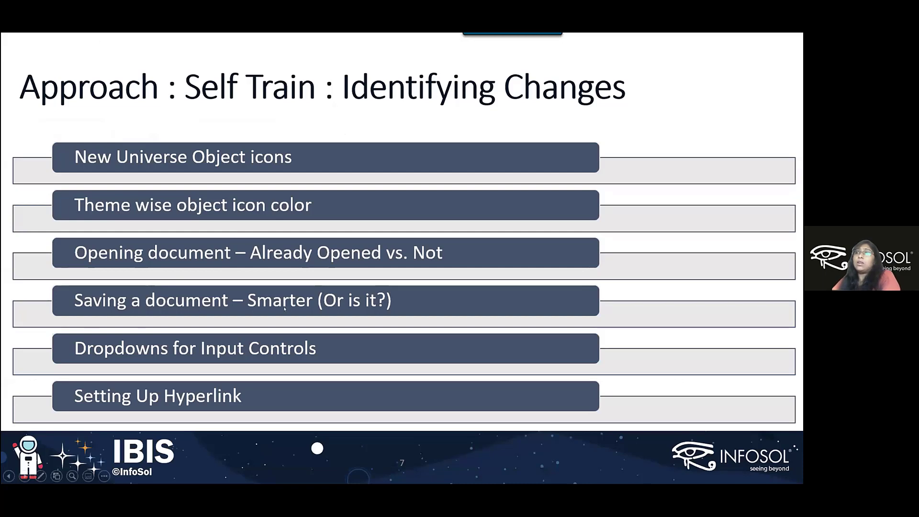
key("alt+Tab")
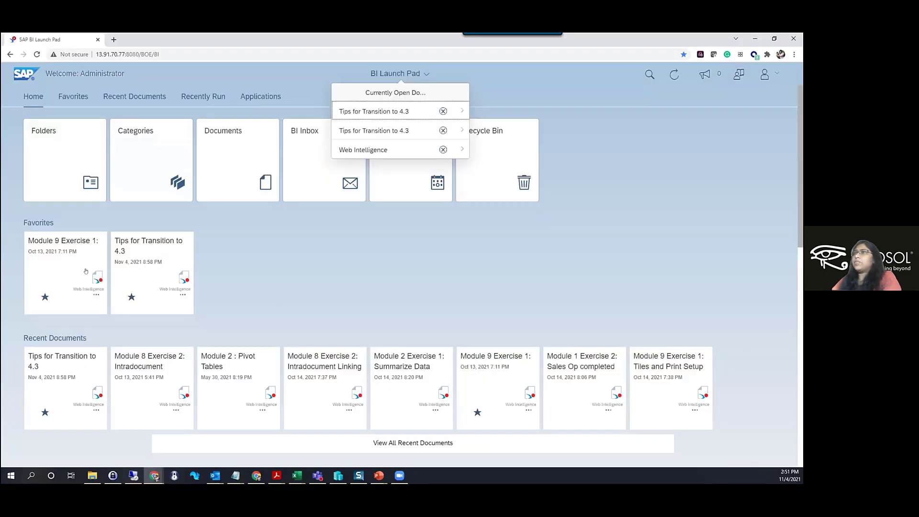
Step: Open the favorite document Module 9 Exercise 1: and view its save options
left_click(79, 276)
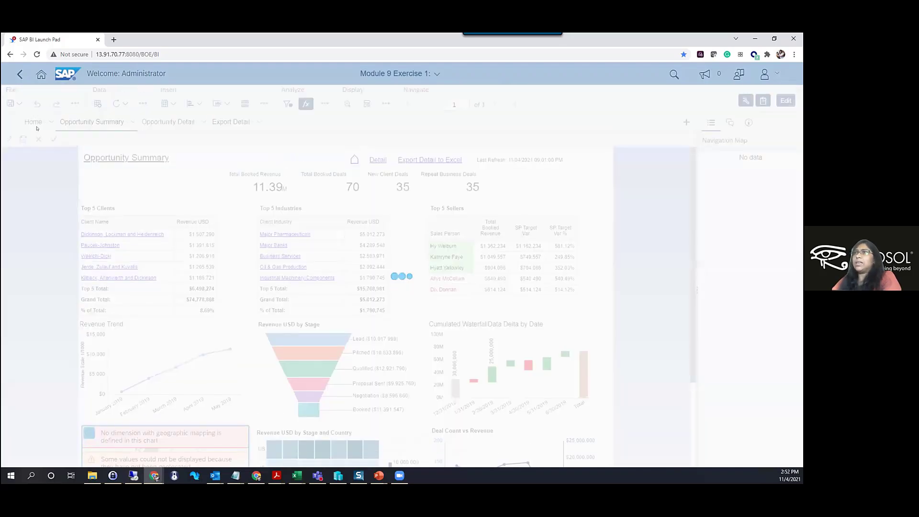
left_click(11, 104)
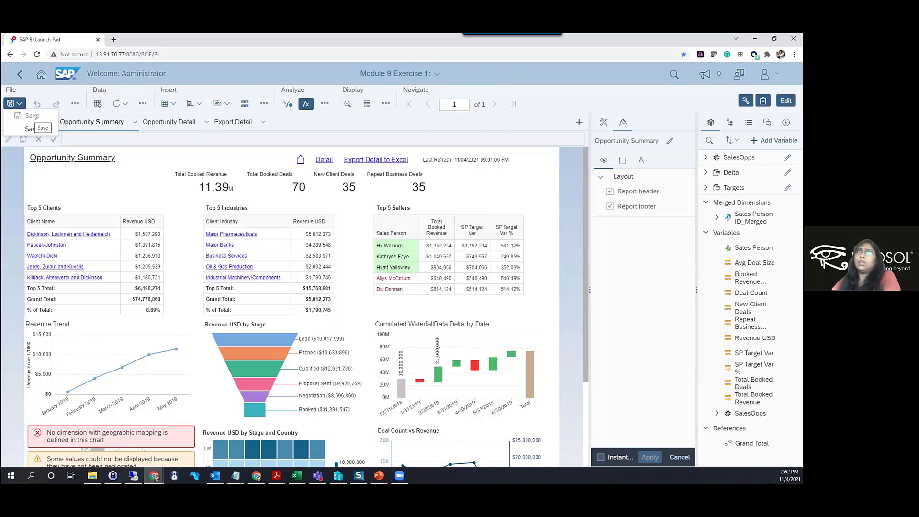
key("alt+Tab")
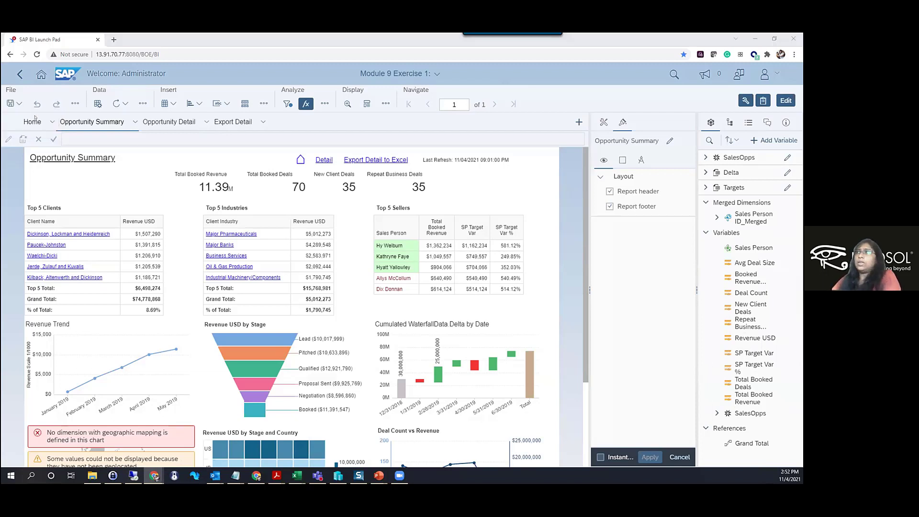